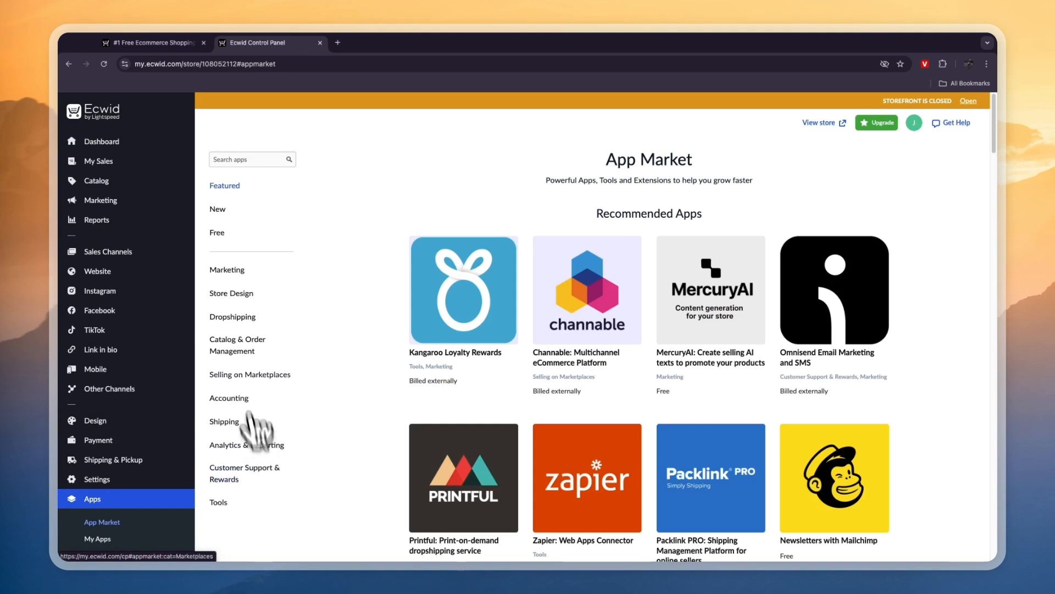
# - Open the Sup Dropshipping app's page from the Dropshipping category and review its description and features
pyautogui.click(228, 315)
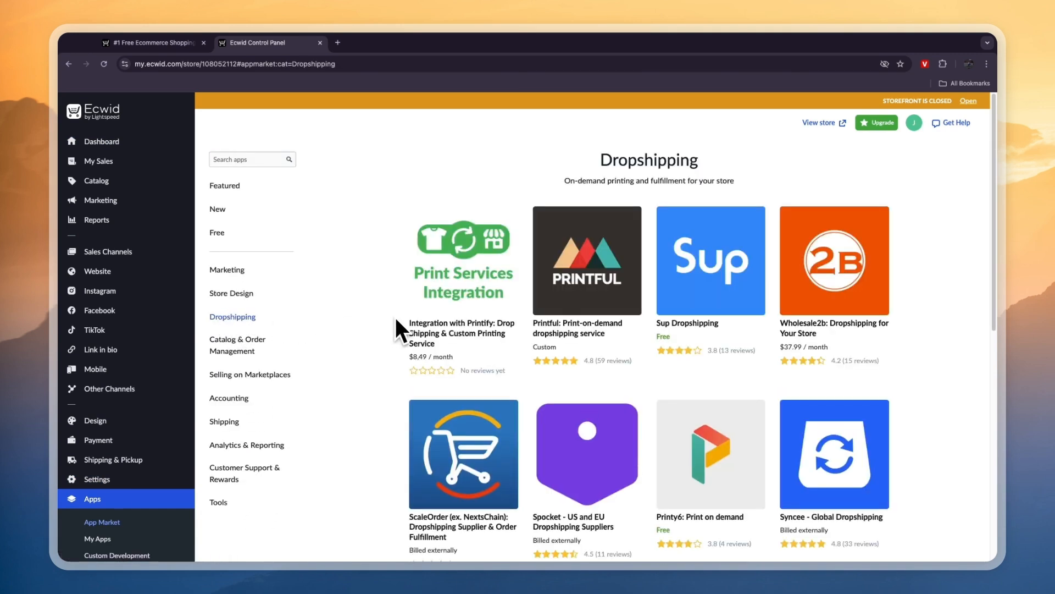
pyautogui.click(687, 325)
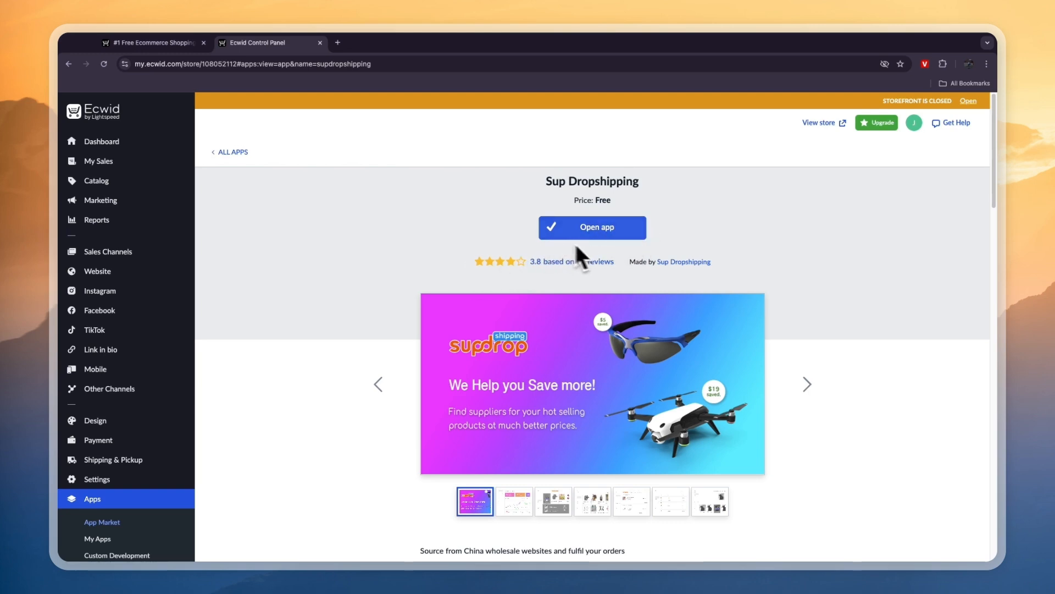
pyautogui.scroll(-2, 585, 239)
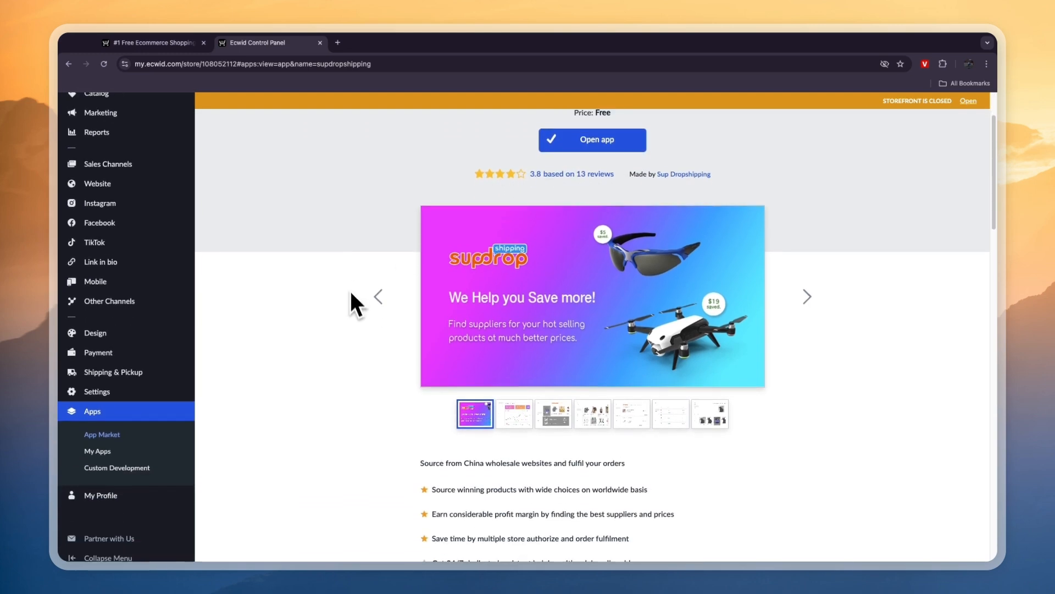
pyautogui.scroll(-2, 346, 310)
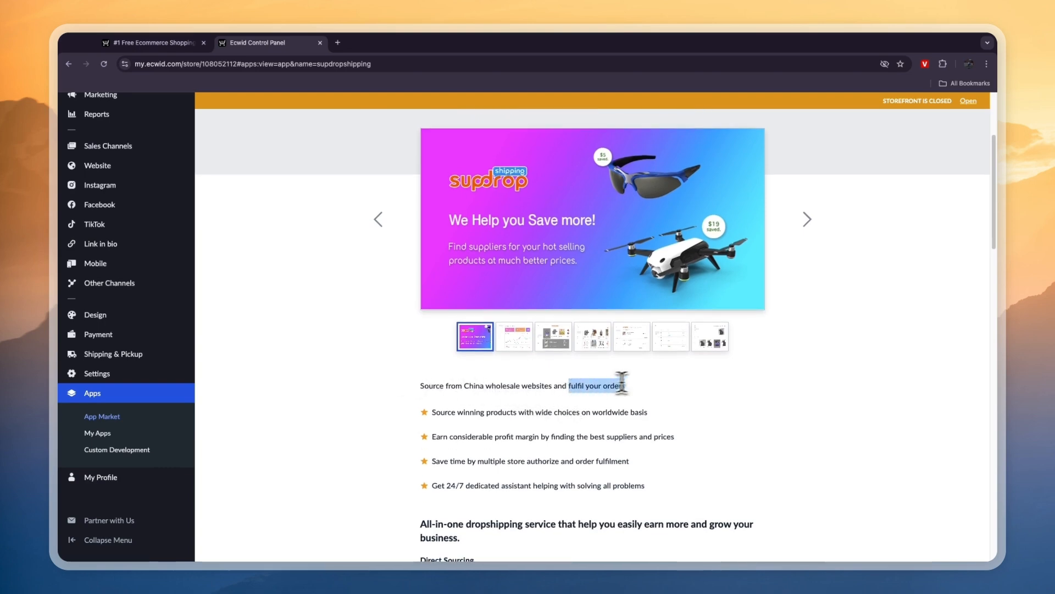
pyautogui.scroll(4, 599, 384)
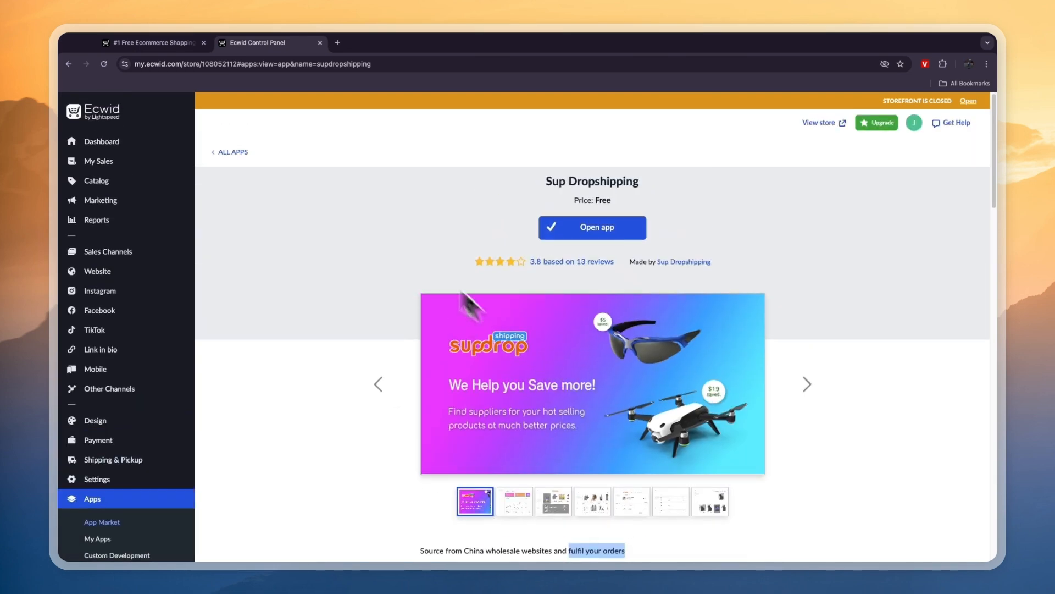
# - Return to the app market and browse the apps in the Dropshipping category
pyautogui.click(232, 153)
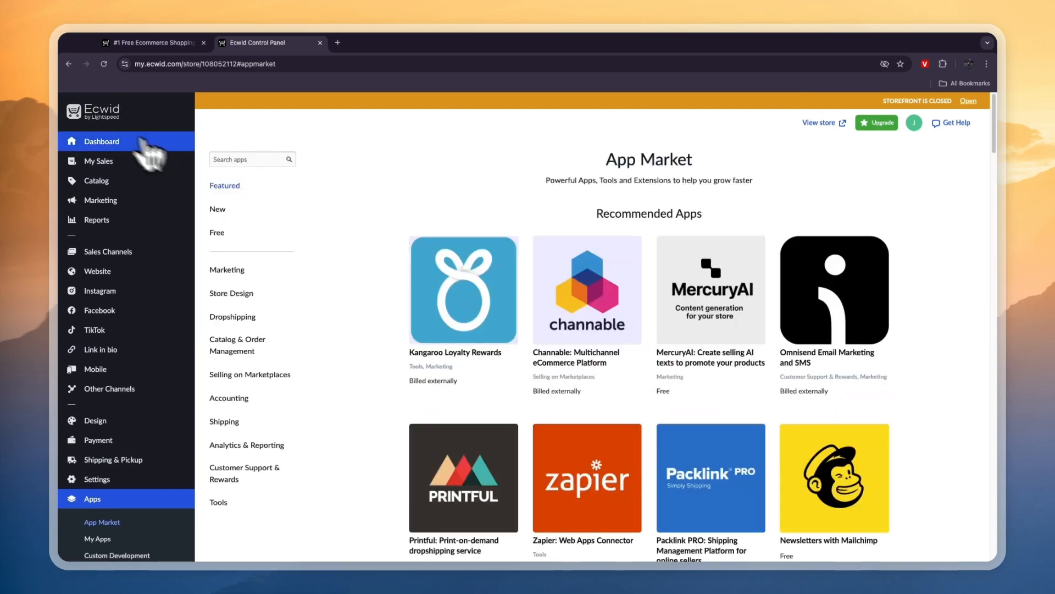
pyautogui.scroll(-3, 391, 344)
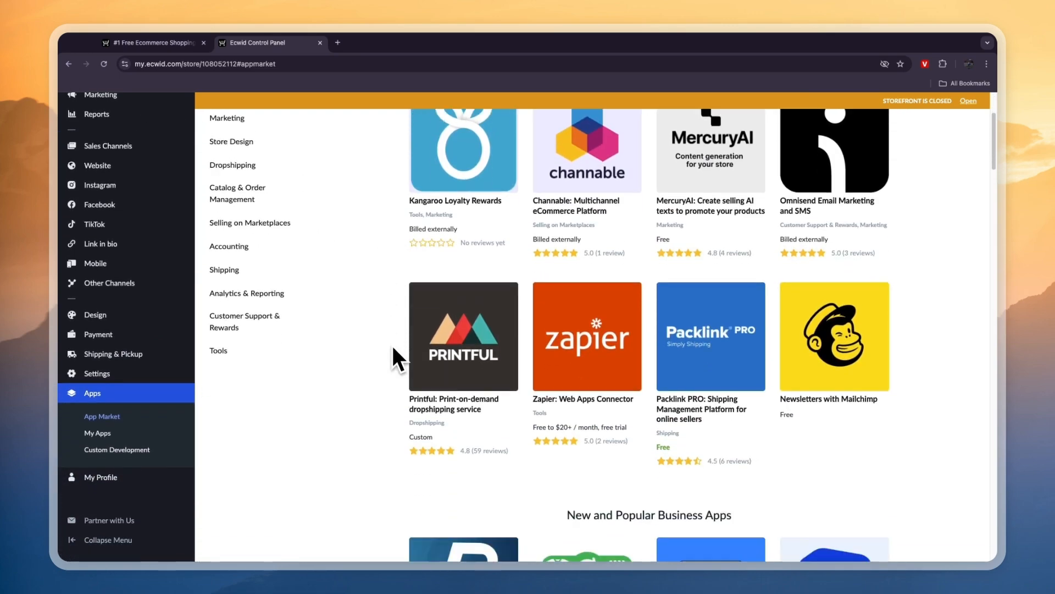
pyautogui.click(232, 167)
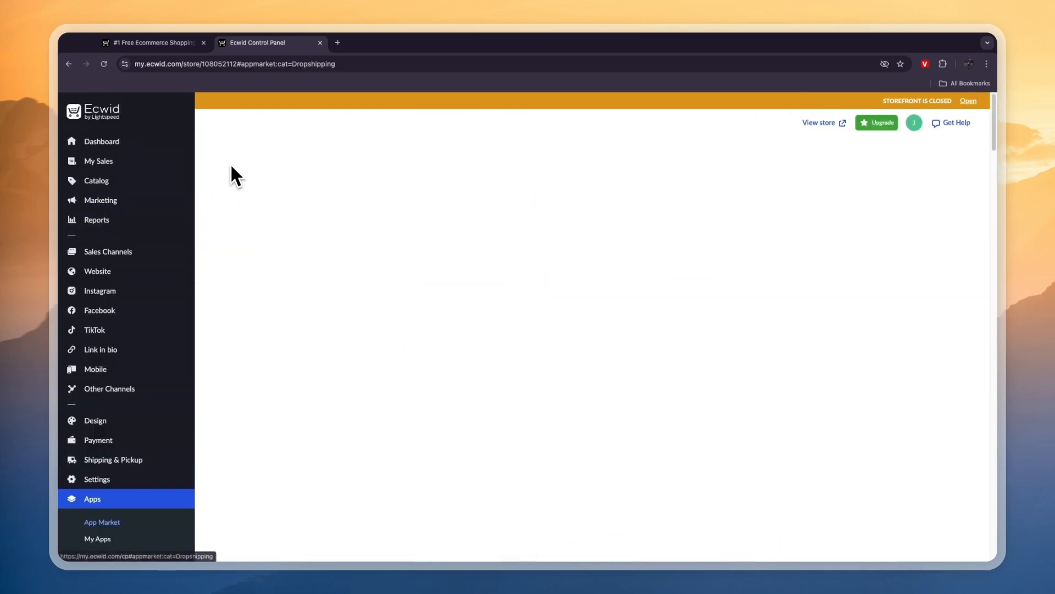
pyautogui.scroll(-2, 377, 290)
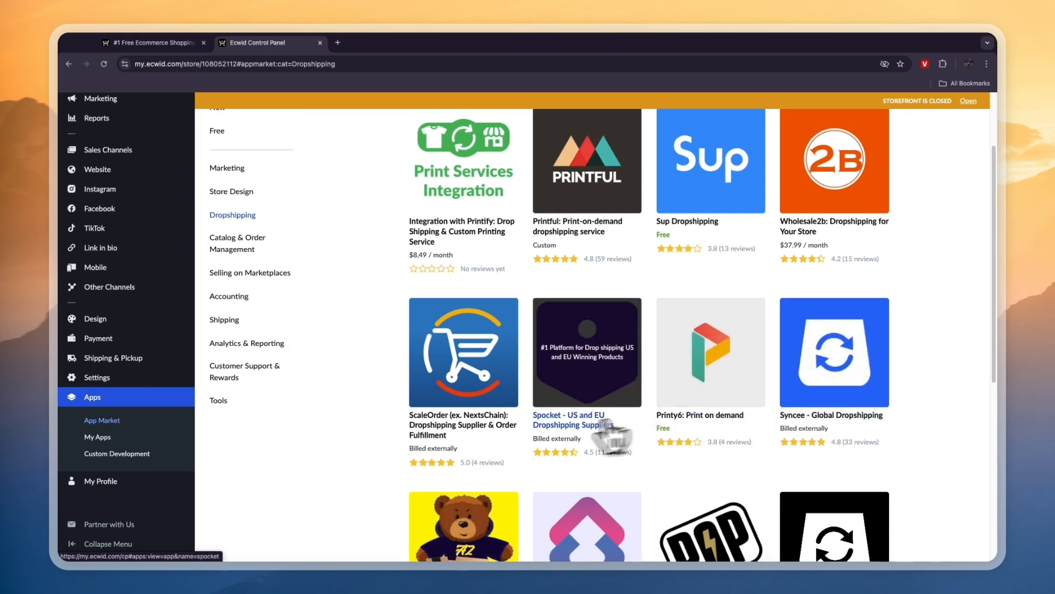
pyautogui.scroll(3, 835, 379)
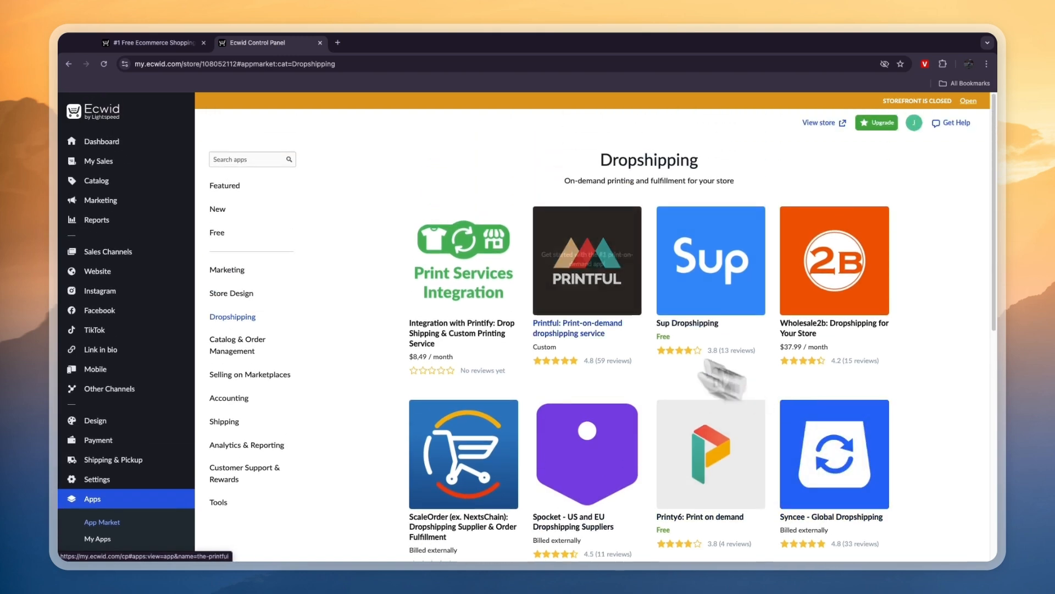
# - Launch the Sup Dropshipping app from its app market page and go to its Imported Products page
pyautogui.click(721, 322)
pyautogui.click(606, 231)
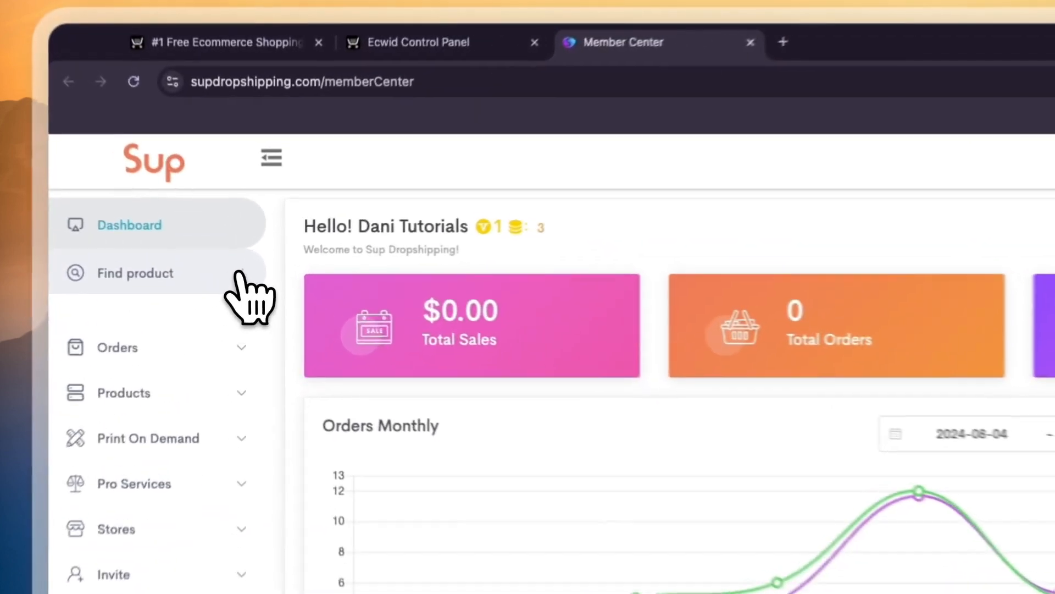
pyautogui.click(162, 168)
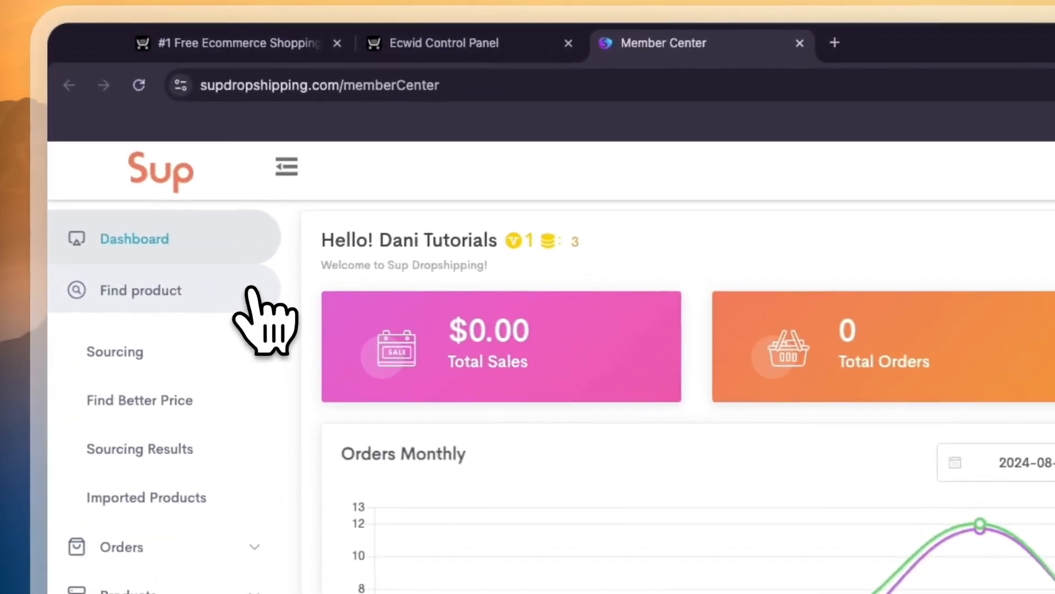
pyautogui.click(165, 499)
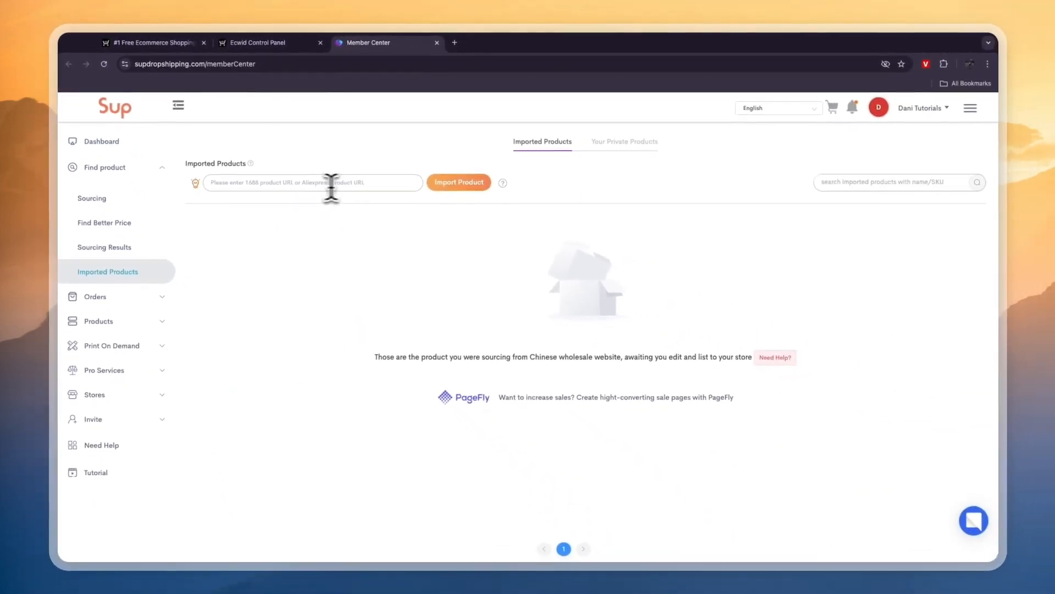
# - Import the AliExpress hamster and guinea pig wooden house into Sup Dropshipping using its product URL
pyautogui.click(454, 42)
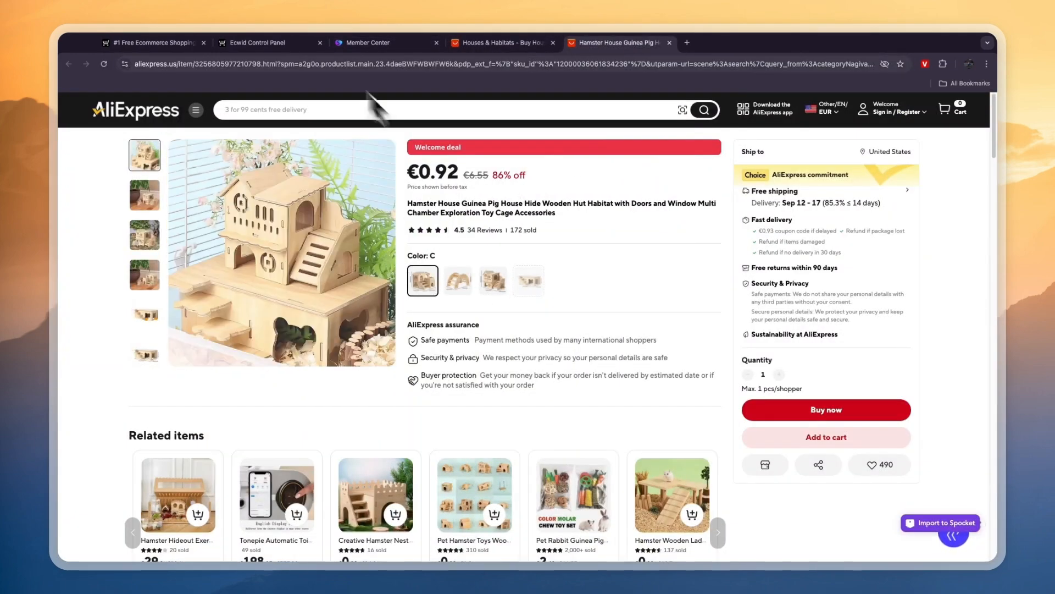
pyautogui.click(368, 44)
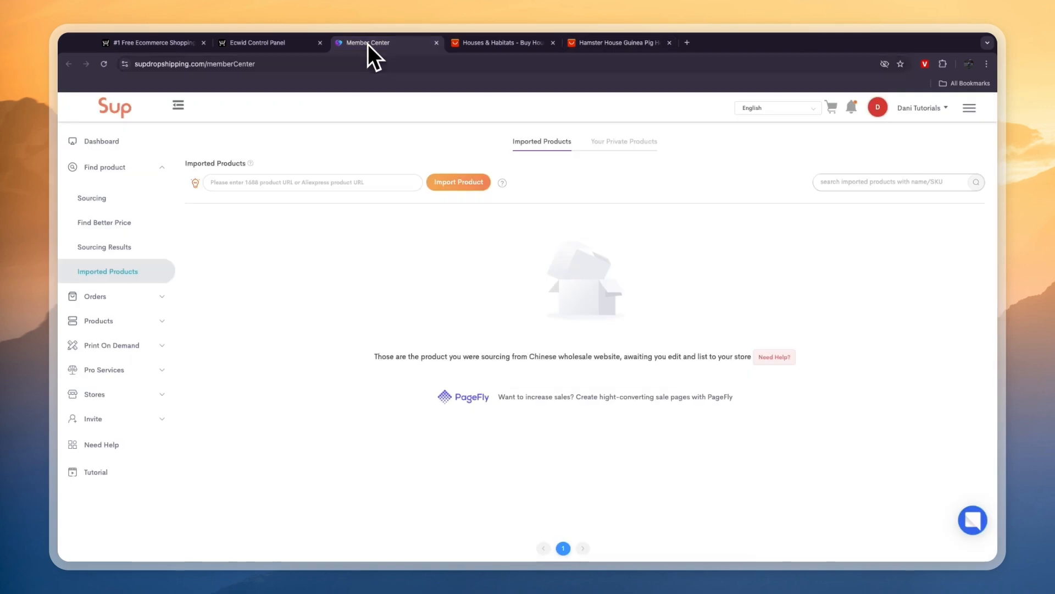
pyautogui.click(280, 181)
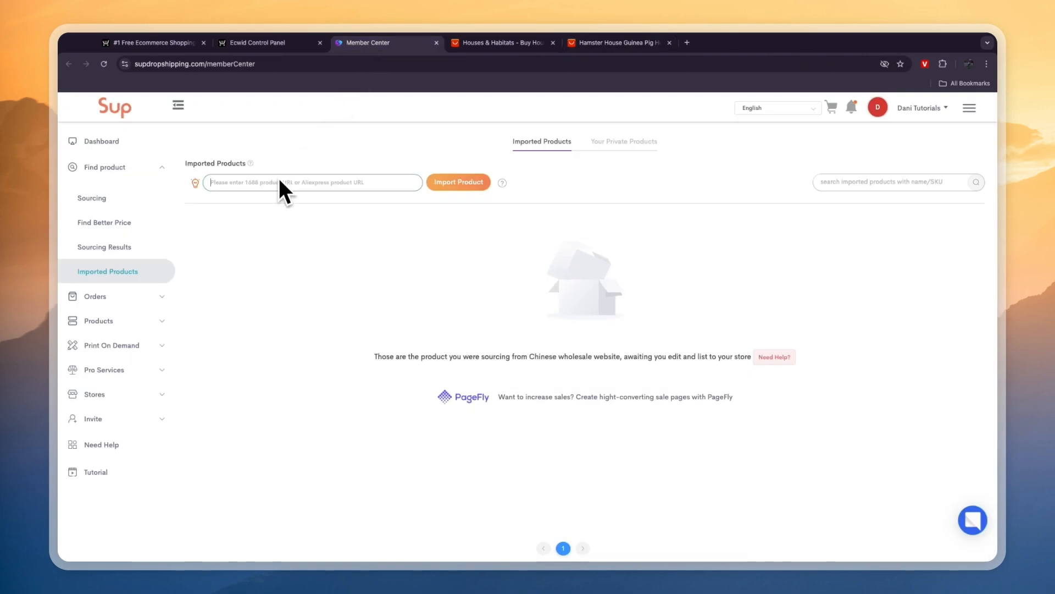
pyautogui.hotkey('ctrl', 'v')
pyautogui.click(445, 182)
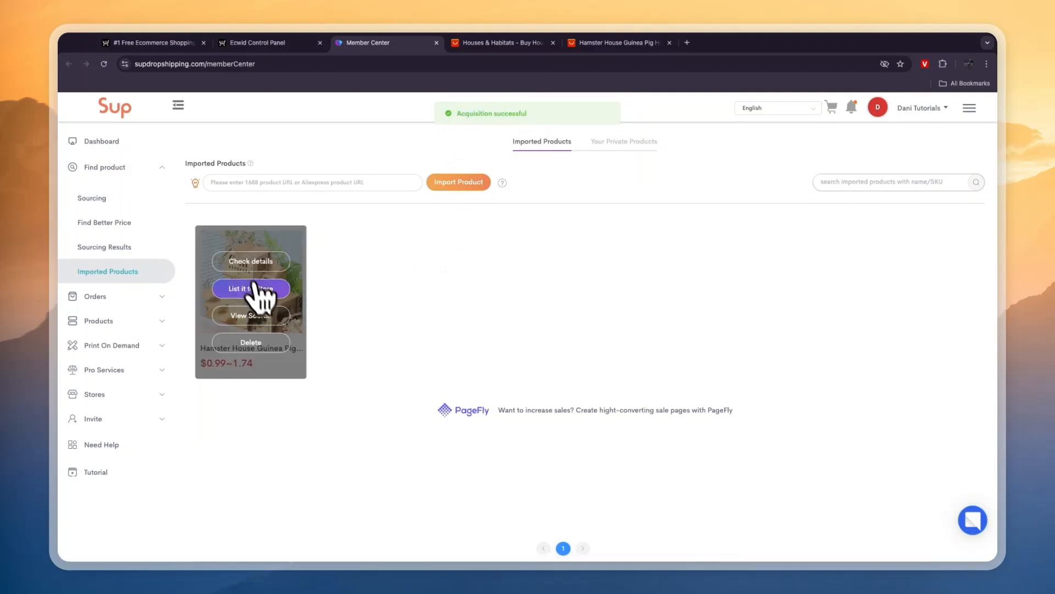
# - Check the imported hamster house's title, variants, description and images, and return to the imported products
pyautogui.click(286, 291)
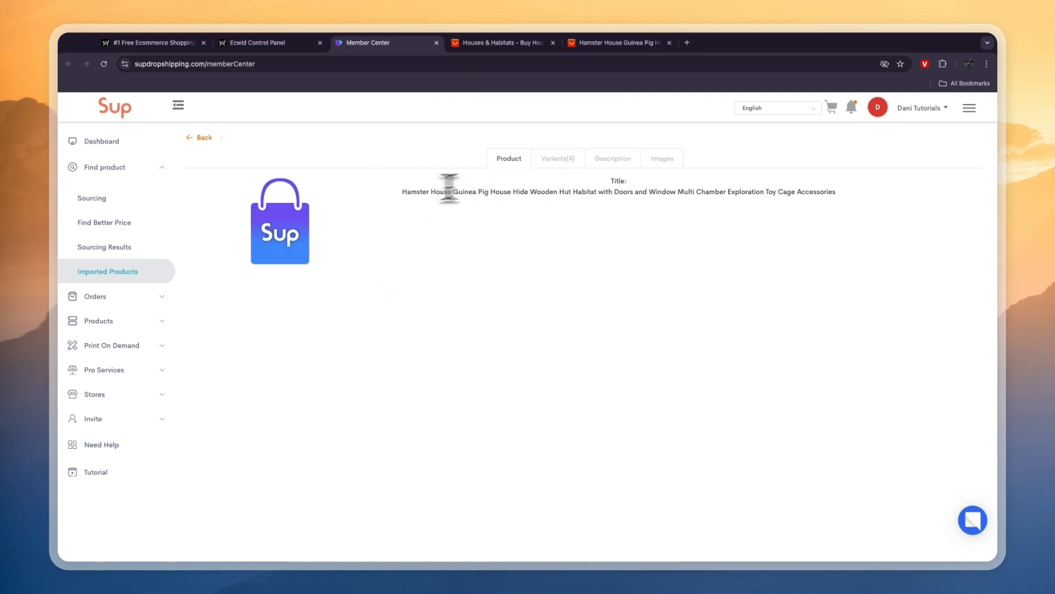
pyautogui.click(576, 169)
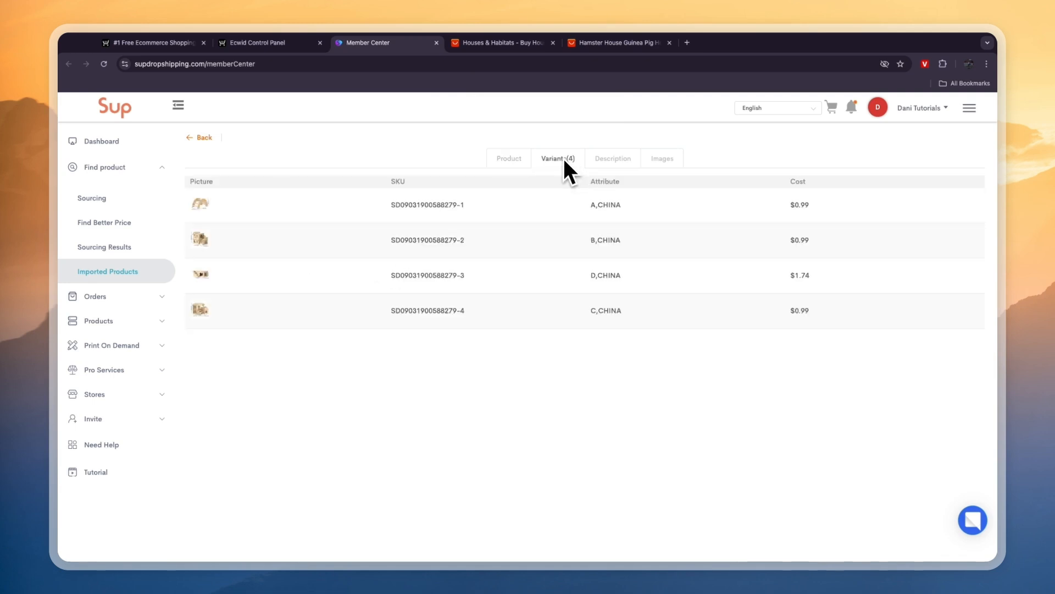
pyautogui.click(604, 159)
pyautogui.click(655, 161)
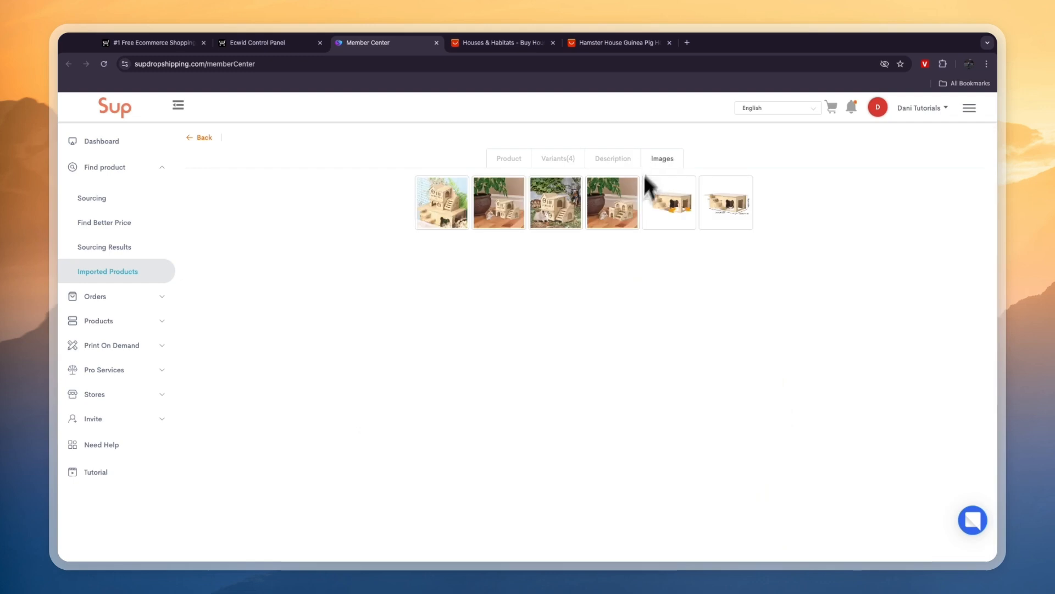
pyautogui.click(509, 158)
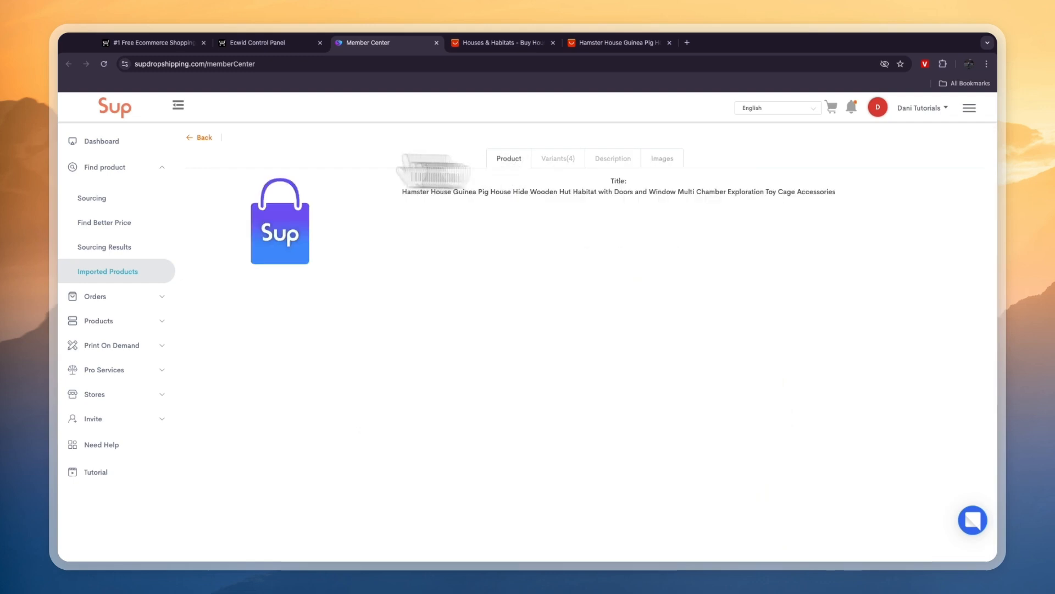
pyautogui.click(192, 130)
# - Start listing the imported hamster house to a store, agree to the terms and policy, and confirm the imported-product notice
pyautogui.moveTo(263, 286)
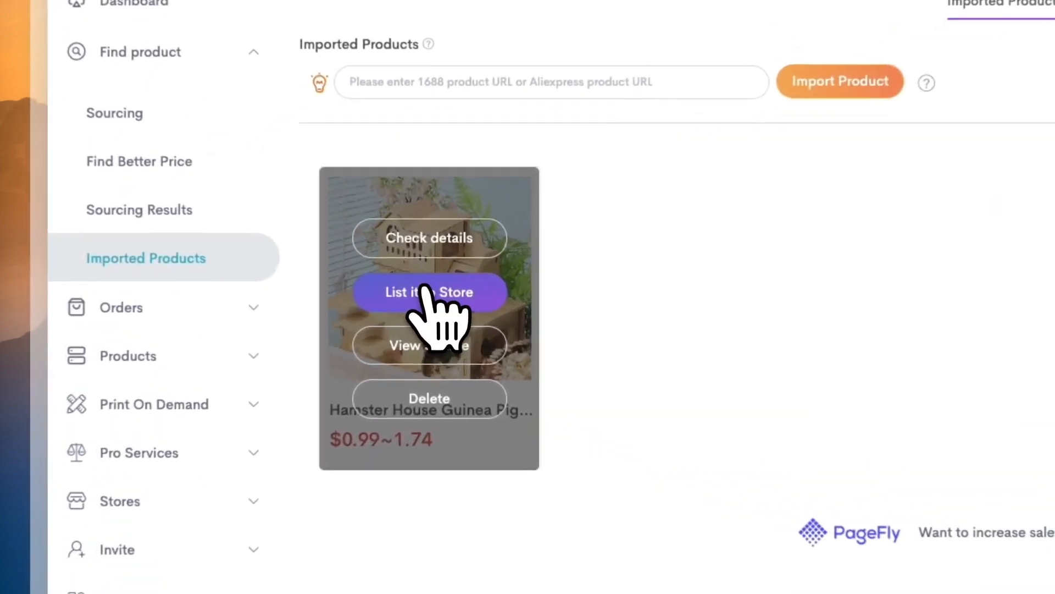
pyautogui.click(249, 288)
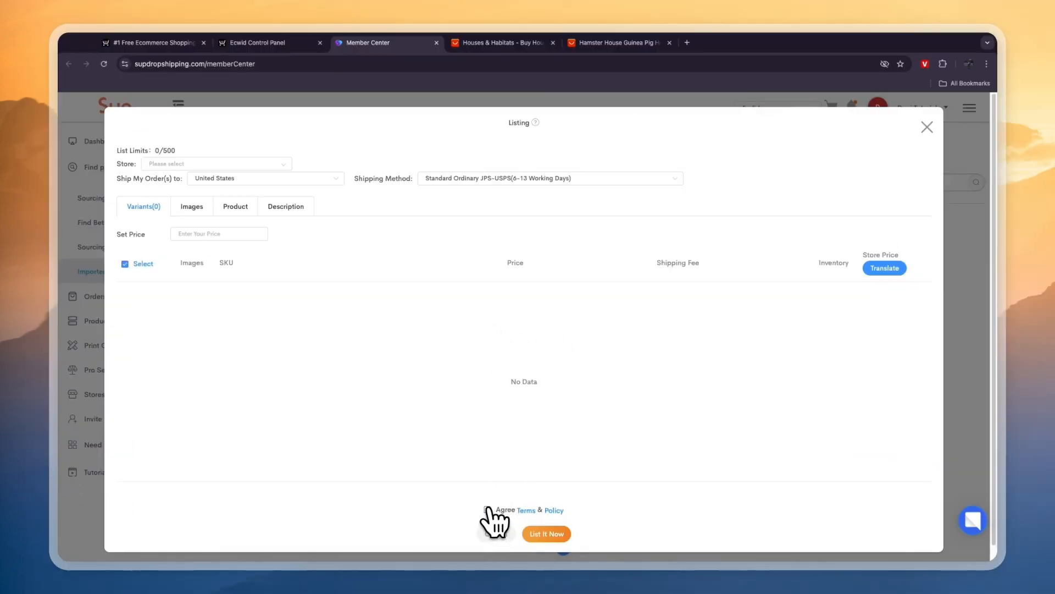
pyautogui.click(488, 509)
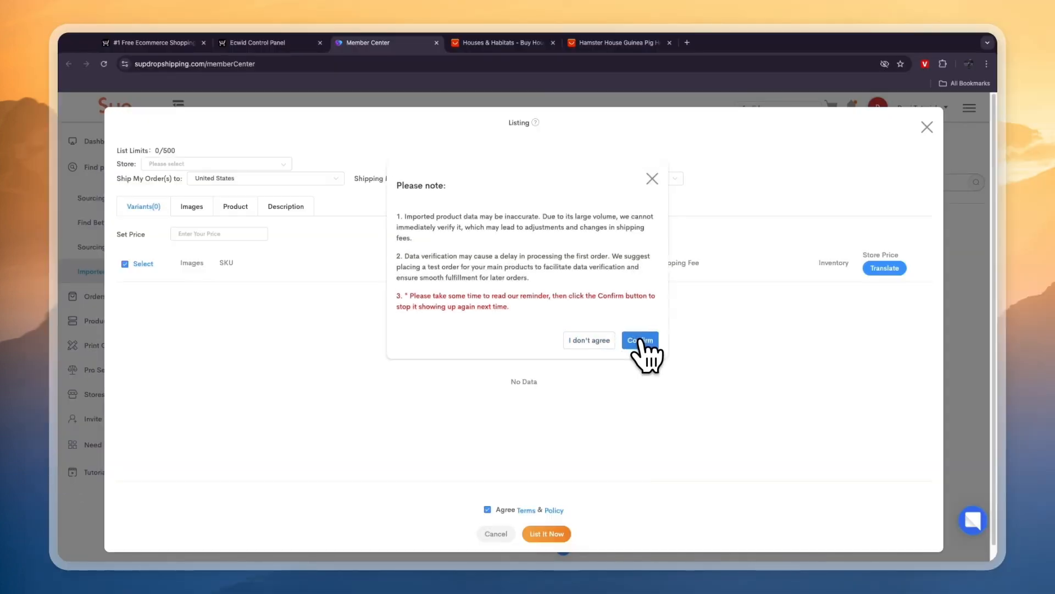
pyautogui.click(639, 341)
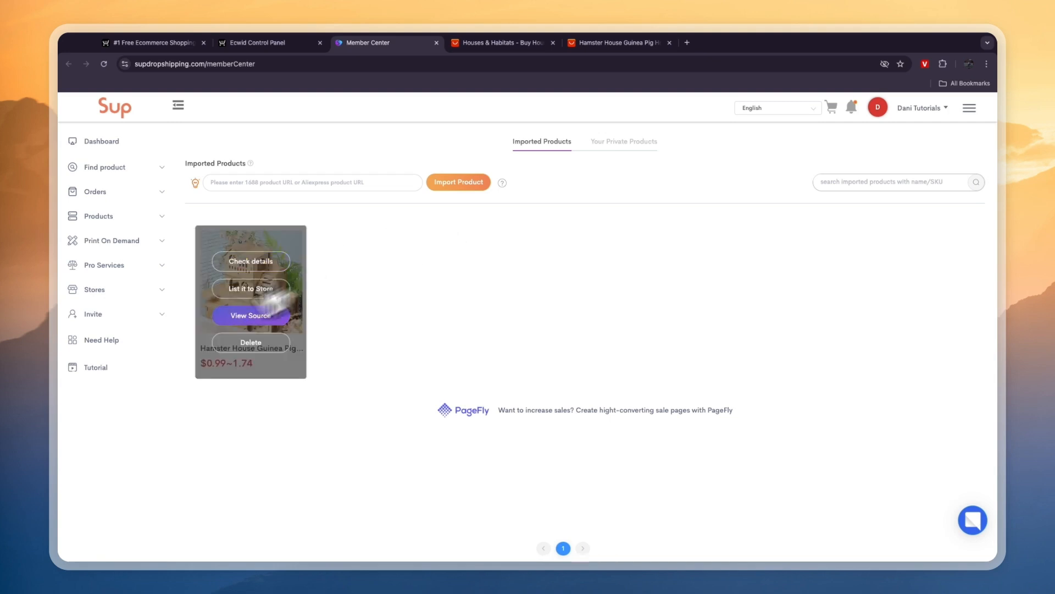
pyautogui.click(250, 289)
# - Authorize the Ecwid store in Sup Dropshipping and return to the member dashboard
pyautogui.click(156, 290)
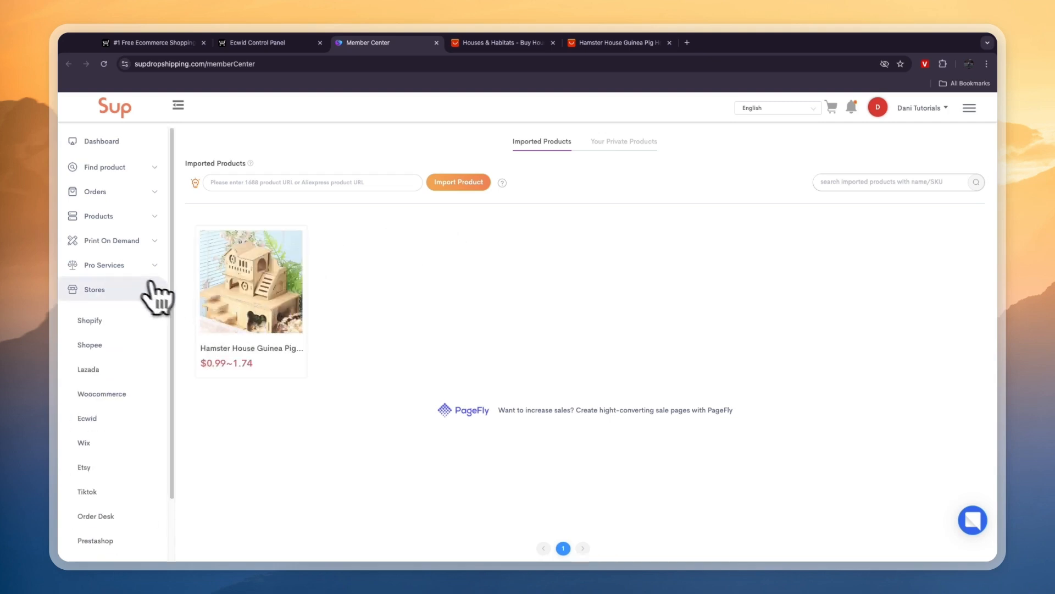
pyautogui.click(95, 416)
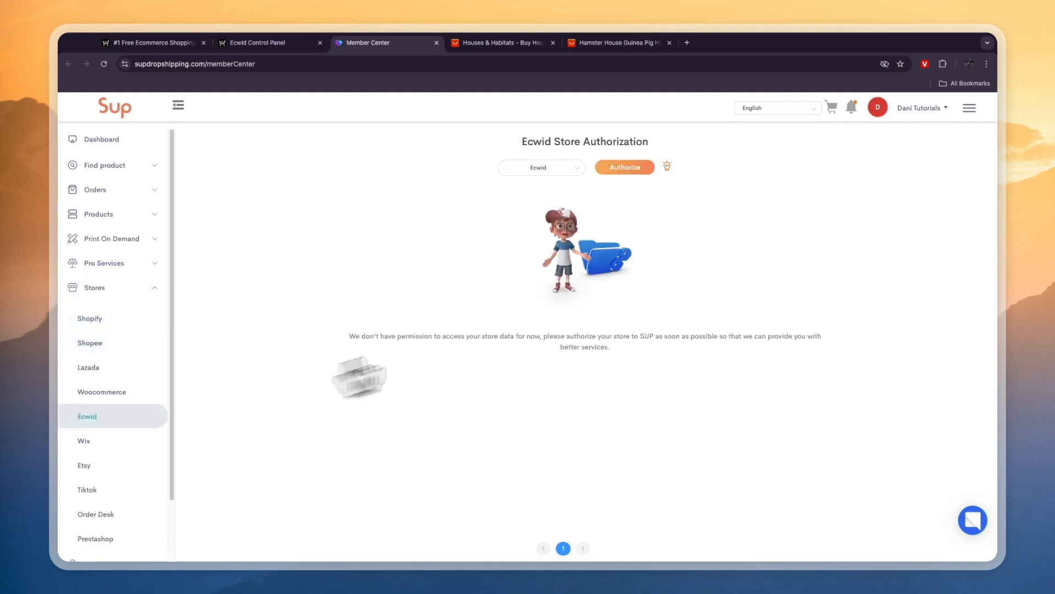
pyautogui.click(625, 167)
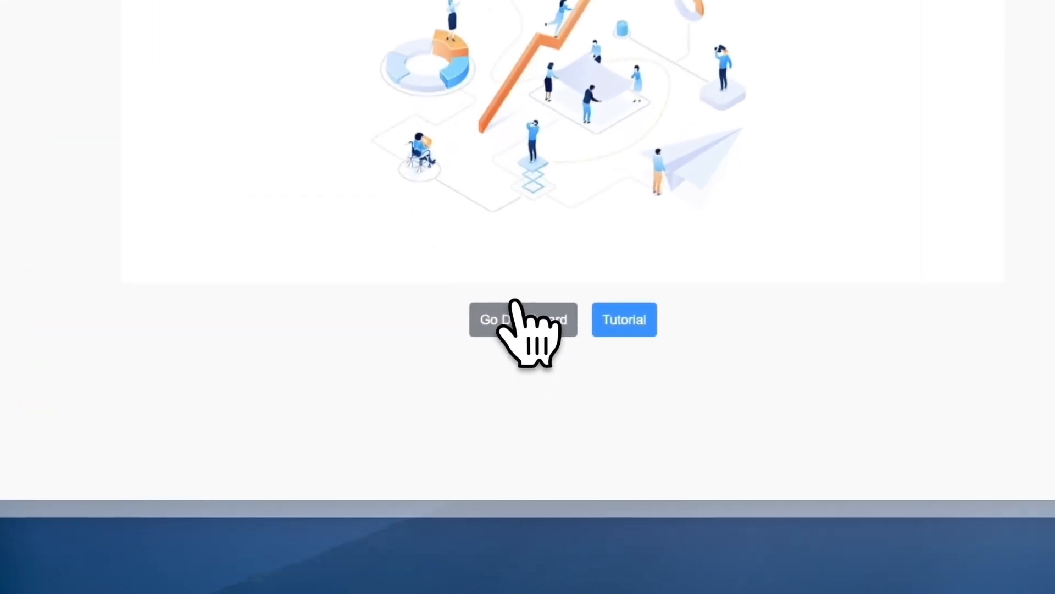
pyautogui.click(515, 308)
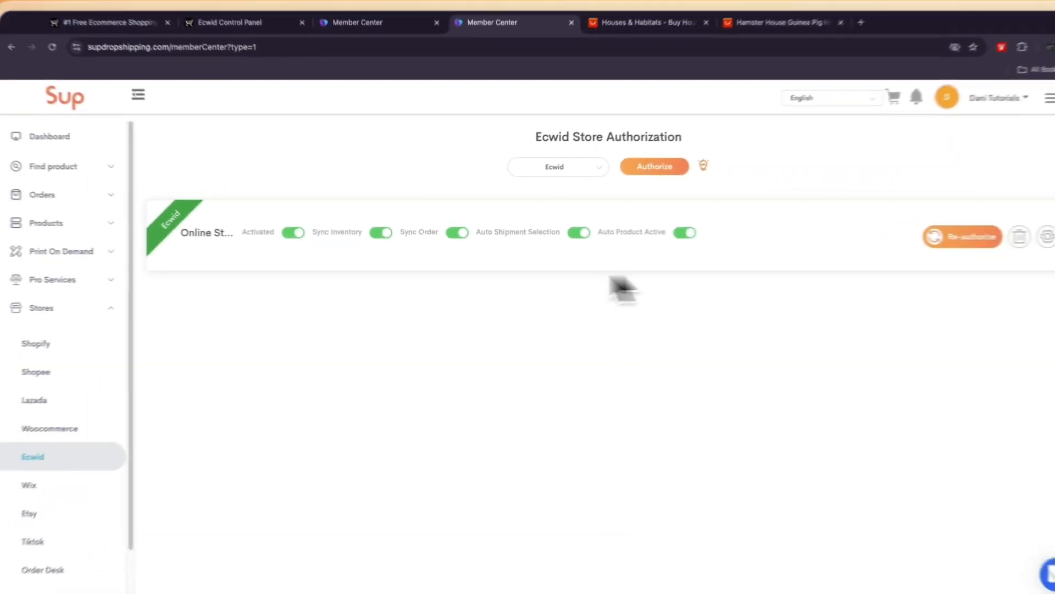
# - Open the store listing form for the imported hamster house and select Online Store as the target store
pyautogui.click(76, 160)
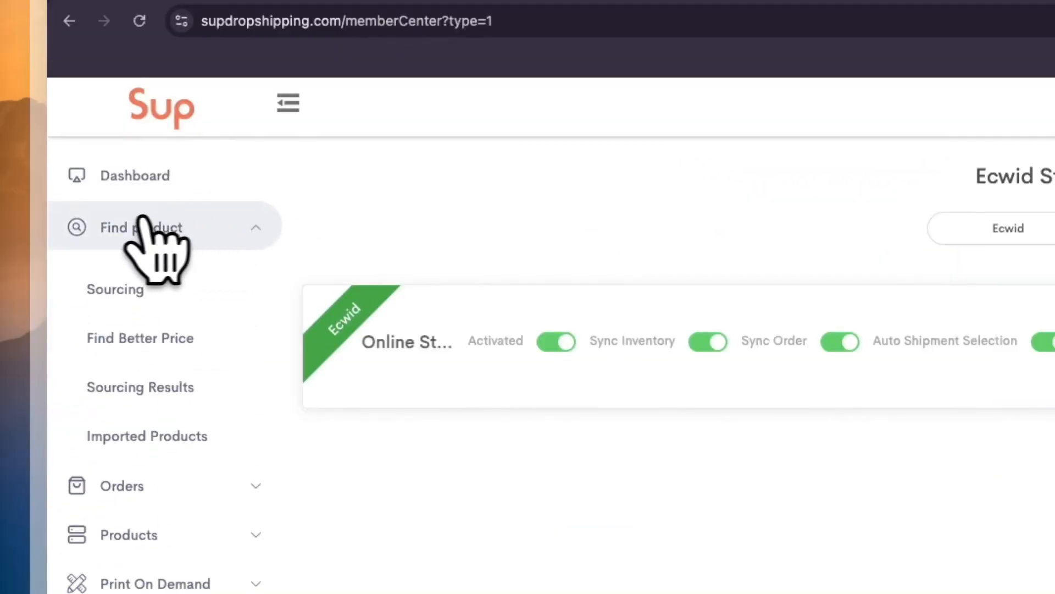
pyautogui.click(147, 437)
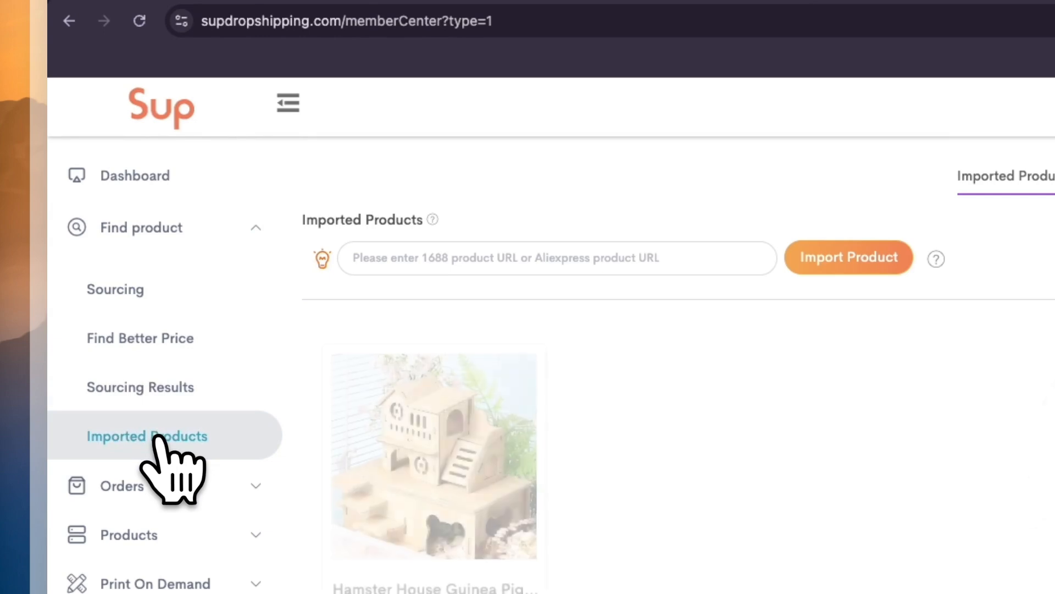
pyautogui.moveTo(467, 529)
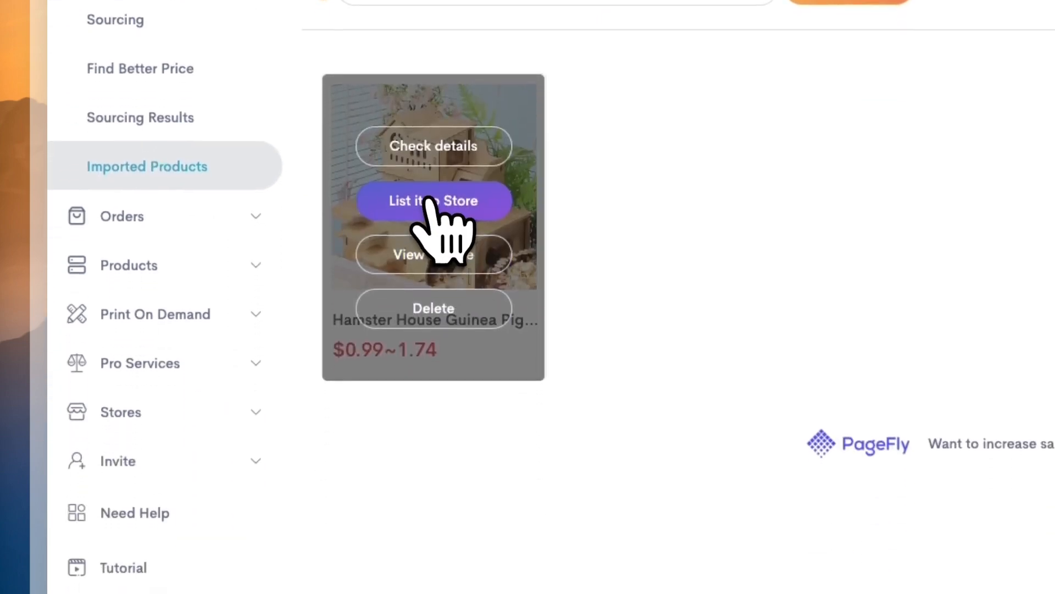
pyautogui.click(430, 209)
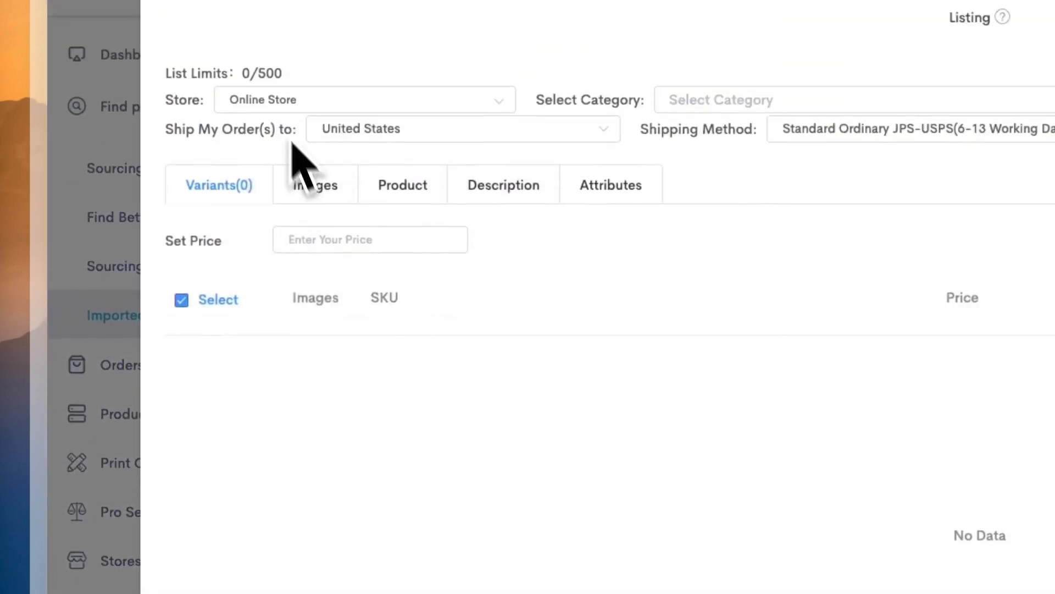
pyautogui.click(305, 99)
pyautogui.click(309, 271)
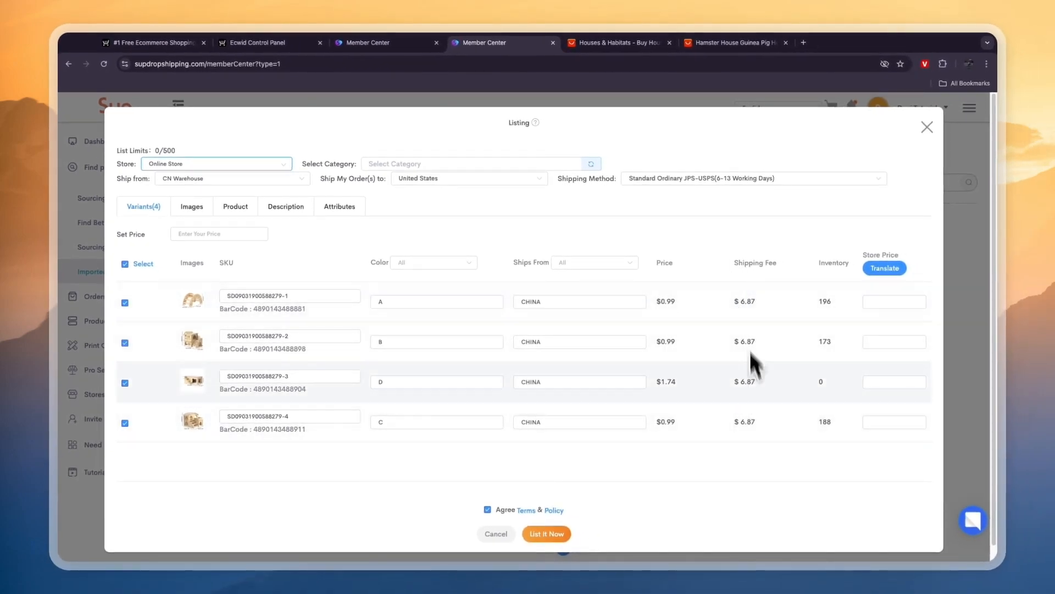
# - Try PACK Sensitive YTG (10-25 Working Days) and Standard Ordinary YE (9-15 Working Days) as the shipping method to compare their shipping fees
pyautogui.click(704, 179)
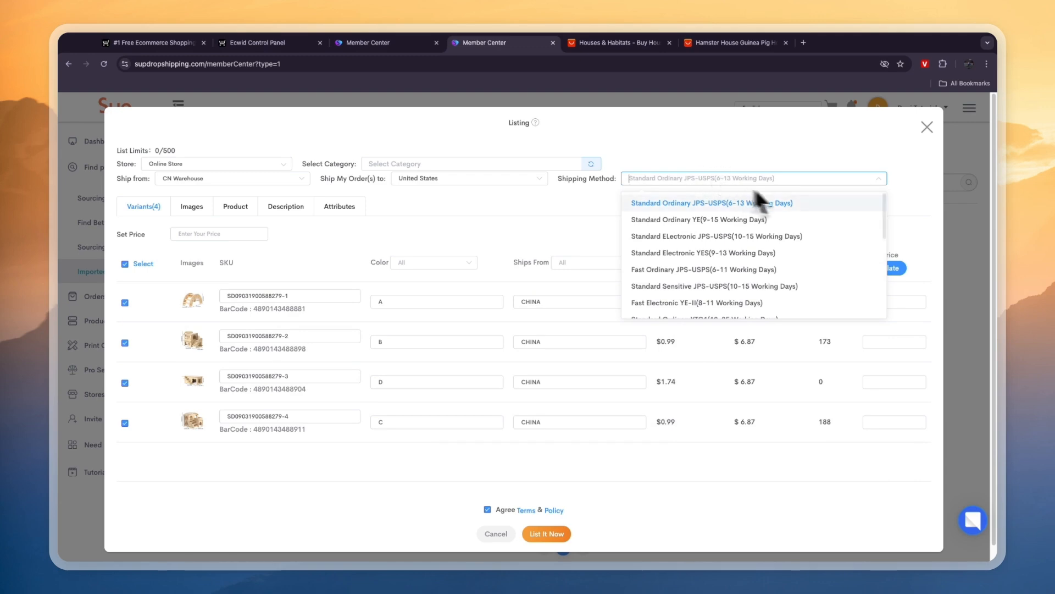
pyautogui.scroll(-5, 759, 283)
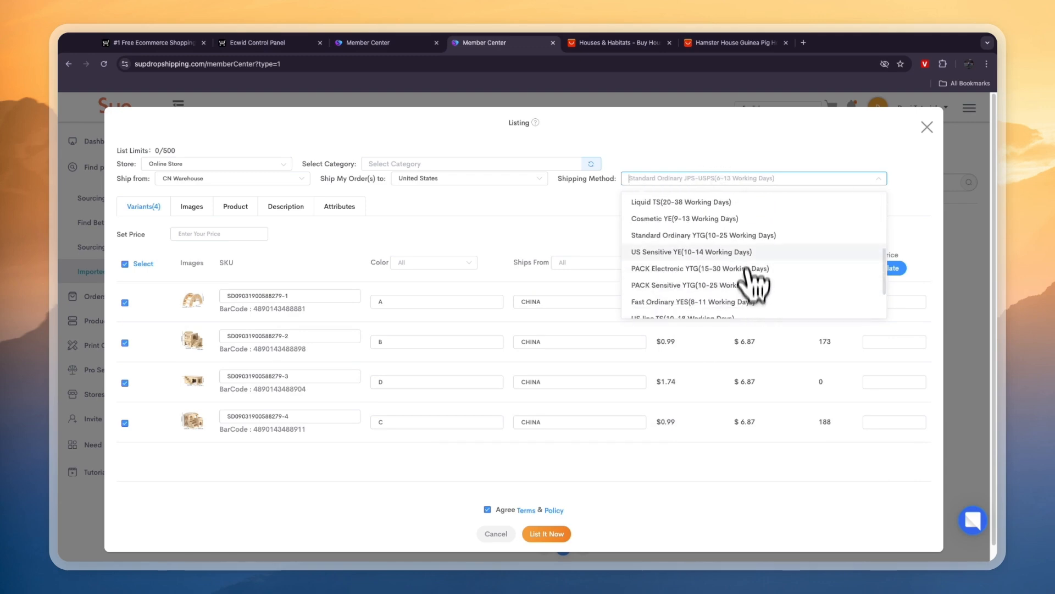
pyautogui.click(758, 284)
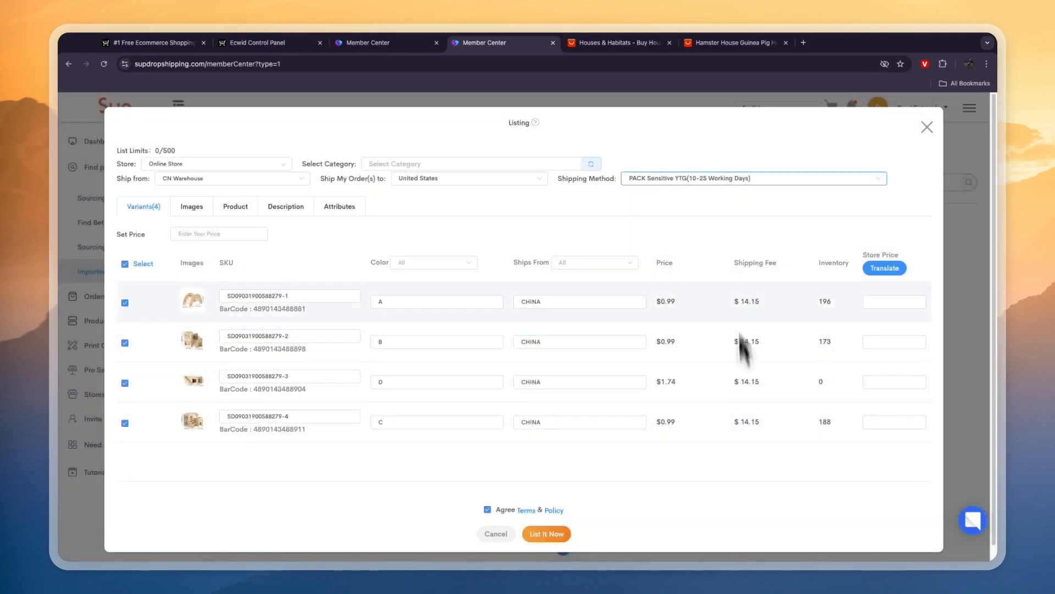
pyautogui.click(694, 180)
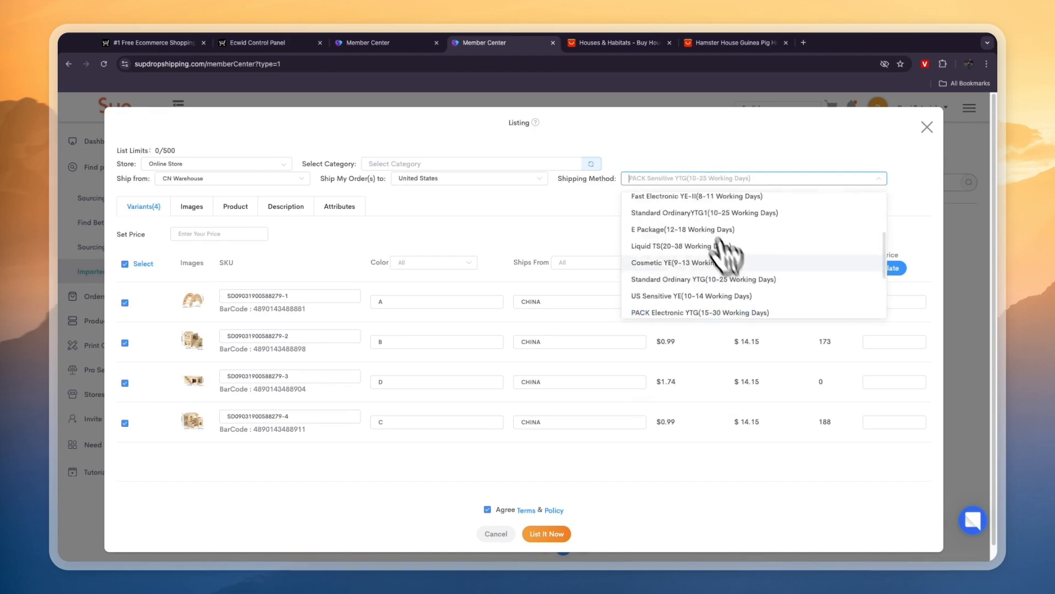
pyautogui.scroll(5, 729, 257)
pyautogui.click(722, 218)
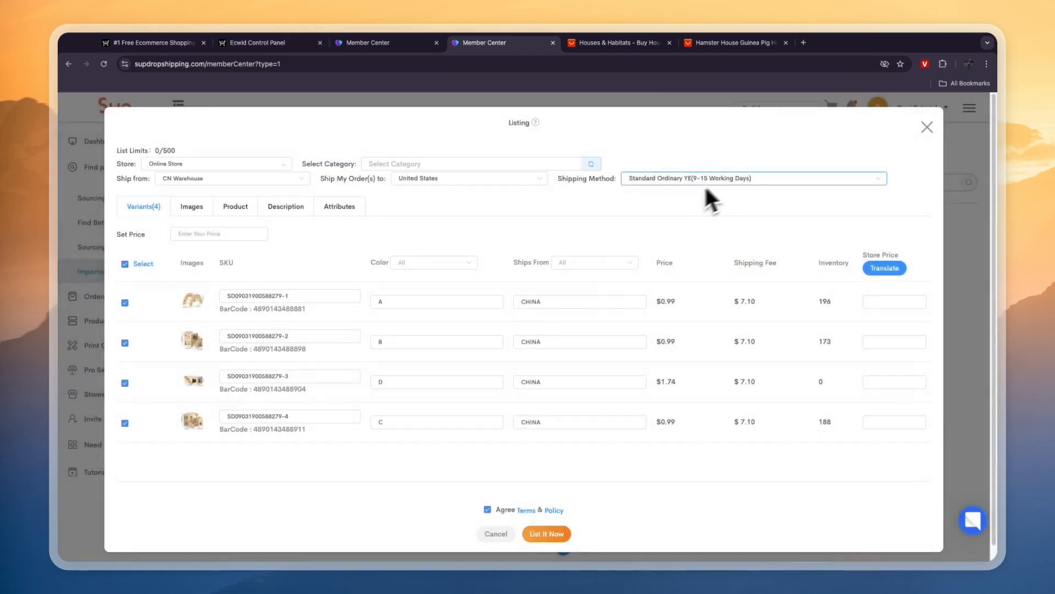
# - Try the Standard Electronic JPS-USPS and Fast Electronic YE-II shipping methods, and return to Standard Ordinary JPS-USPS (6-13 Working Days)
pyautogui.click(717, 177)
pyautogui.click(720, 237)
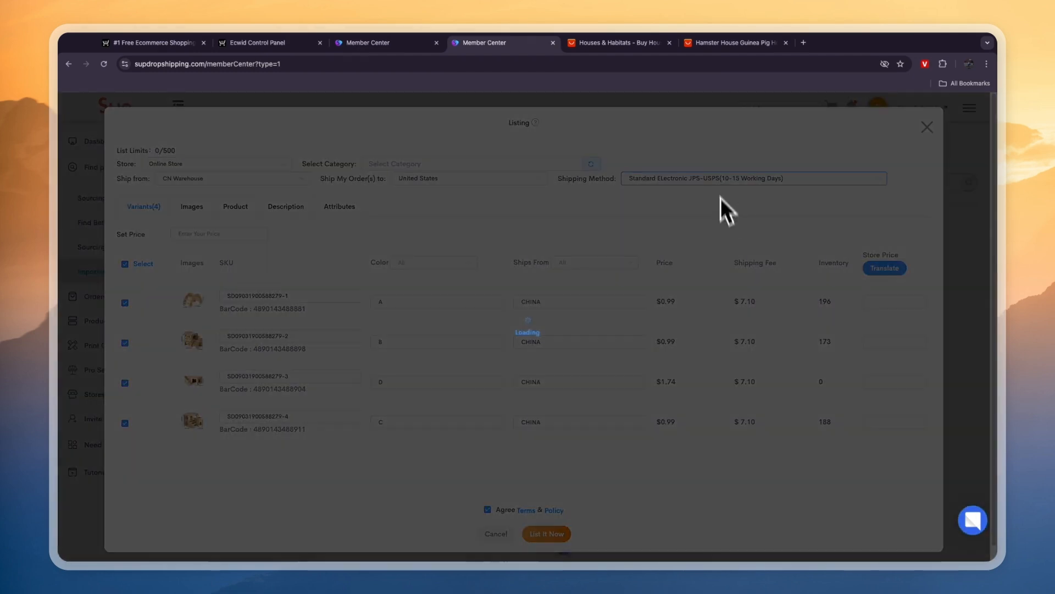
pyautogui.click(716, 179)
pyautogui.click(761, 257)
pyautogui.click(748, 181)
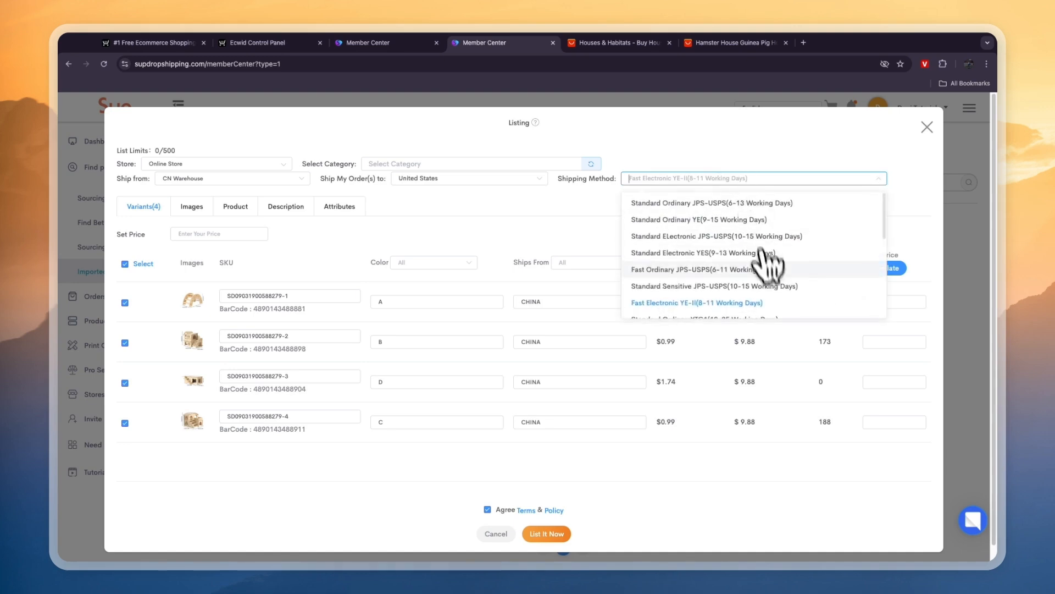
pyautogui.click(706, 202)
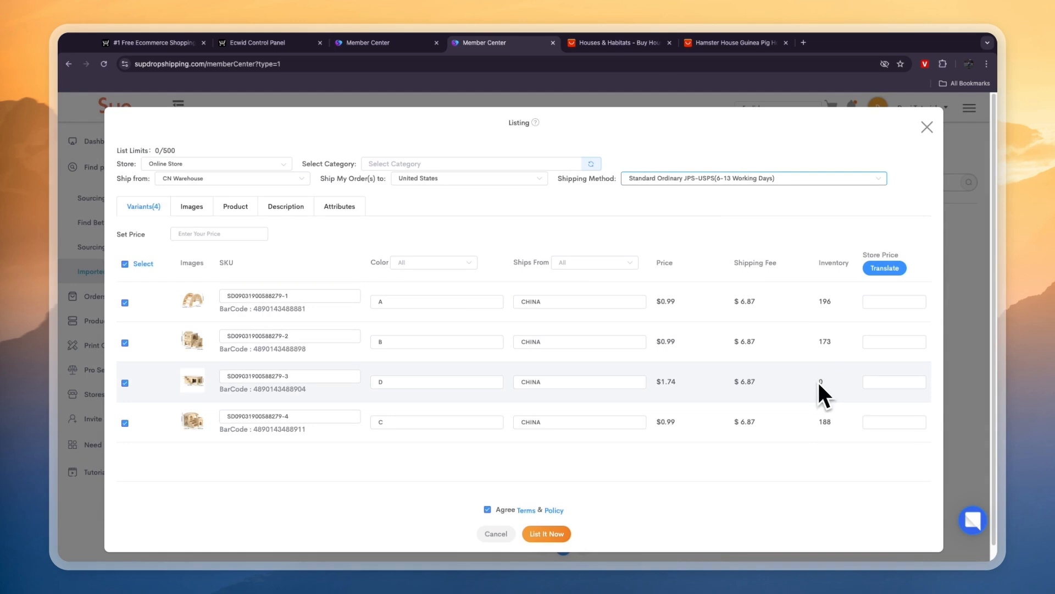
# - List only variants A, B and C of the hamster house at a store price of 7,99 each, leaving out variant D
pyautogui.click(125, 383)
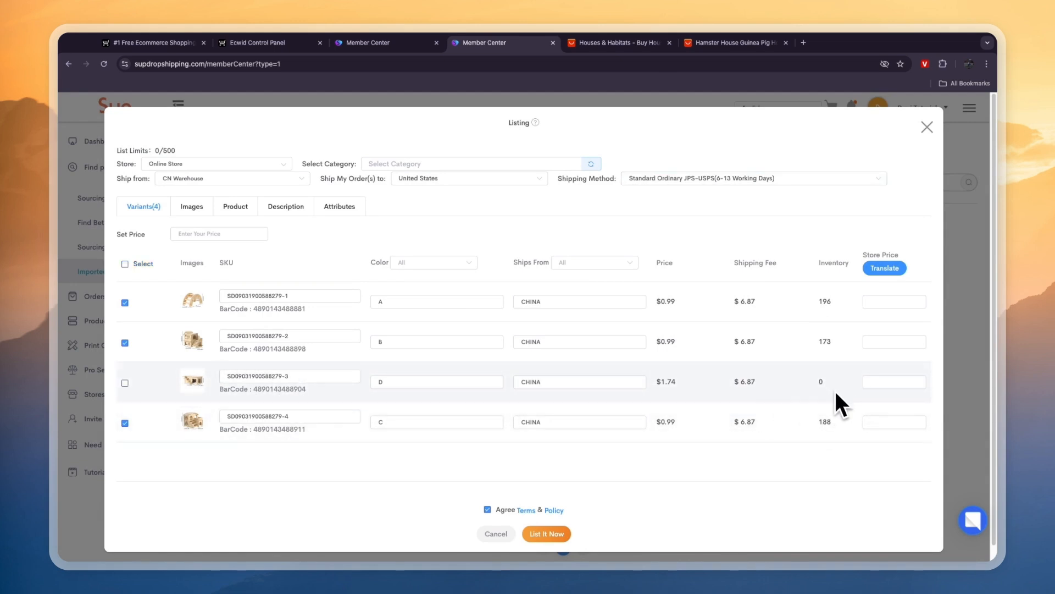
pyautogui.click(545, 531)
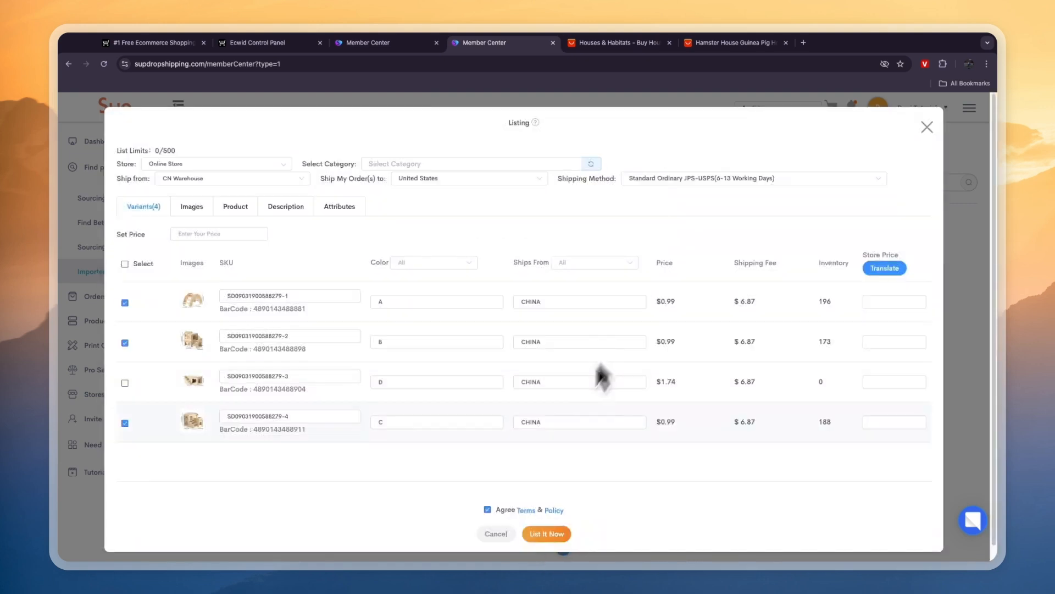
pyautogui.click(881, 301)
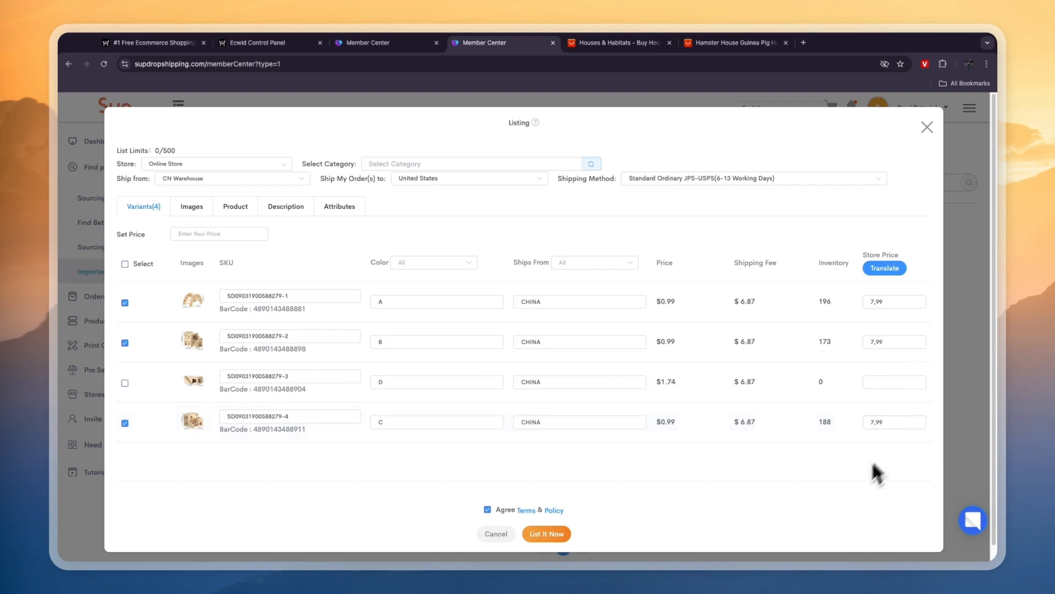
pyautogui.click(549, 534)
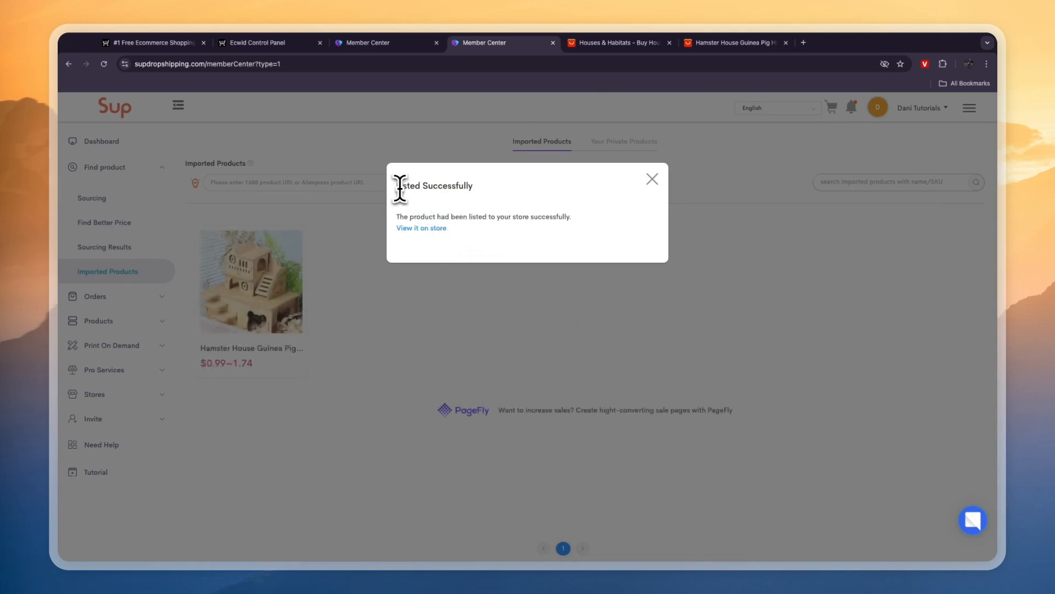
# - View the listed hamster house on the storefront, close that page, and switch to the product catalog in the Ecwid Control Panel
pyautogui.click(434, 228)
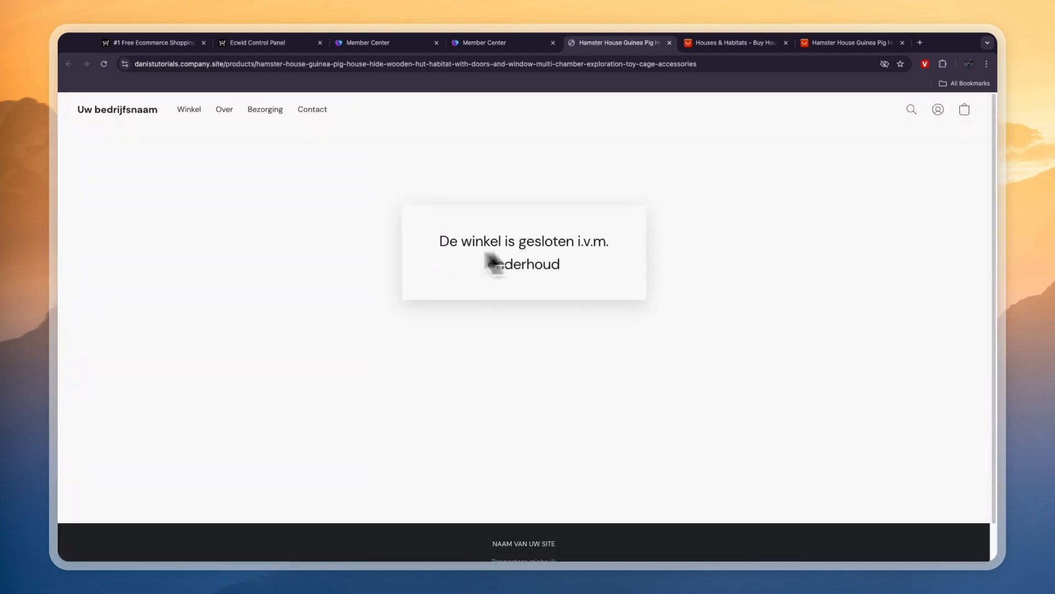
pyautogui.click(669, 43)
pyautogui.click(269, 47)
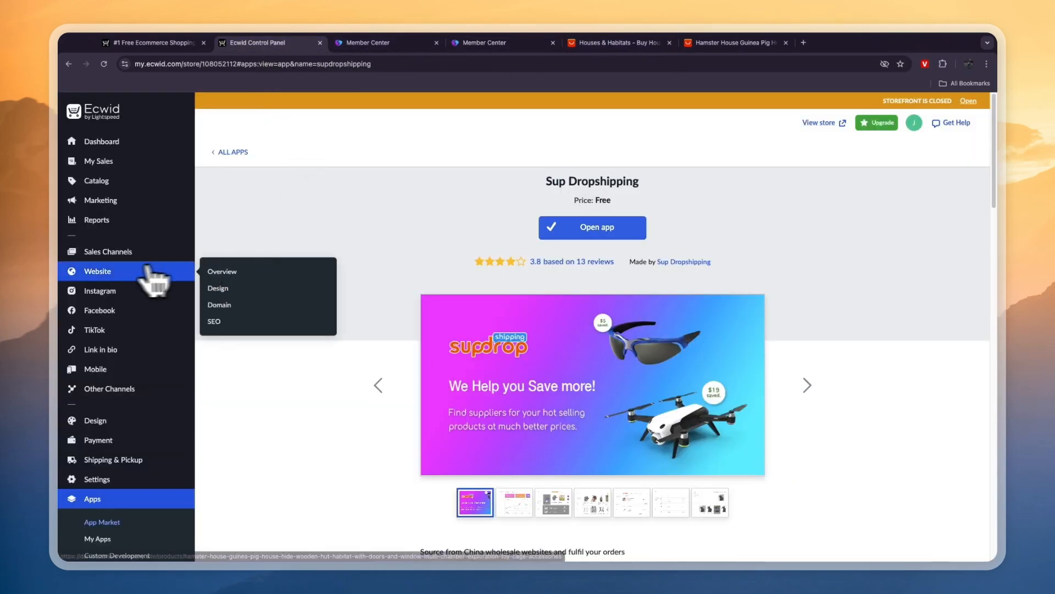
pyautogui.click(265, 182)
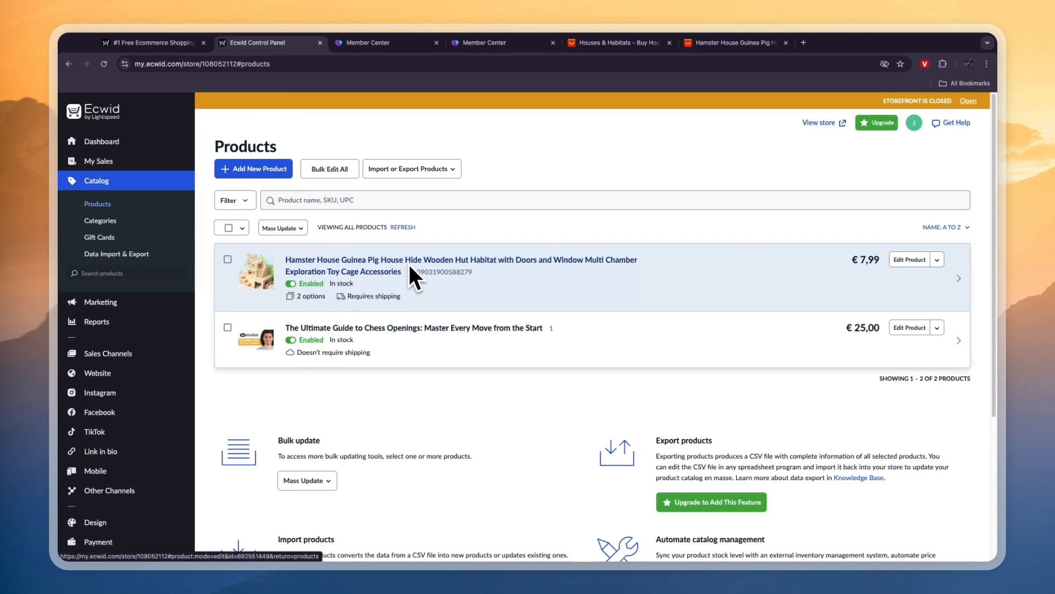
# - Open the hamster house in the catalog and review its gallery, name, weight, price and description
pyautogui.click(409, 265)
pyautogui.scroll(-3, 561, 403)
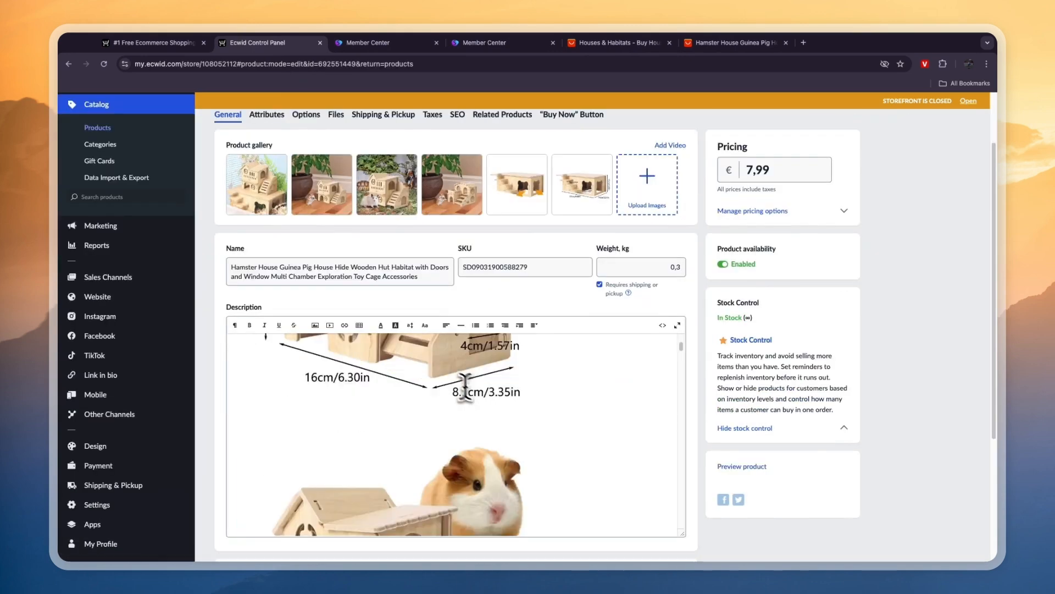
pyautogui.scroll(-2, 561, 403)
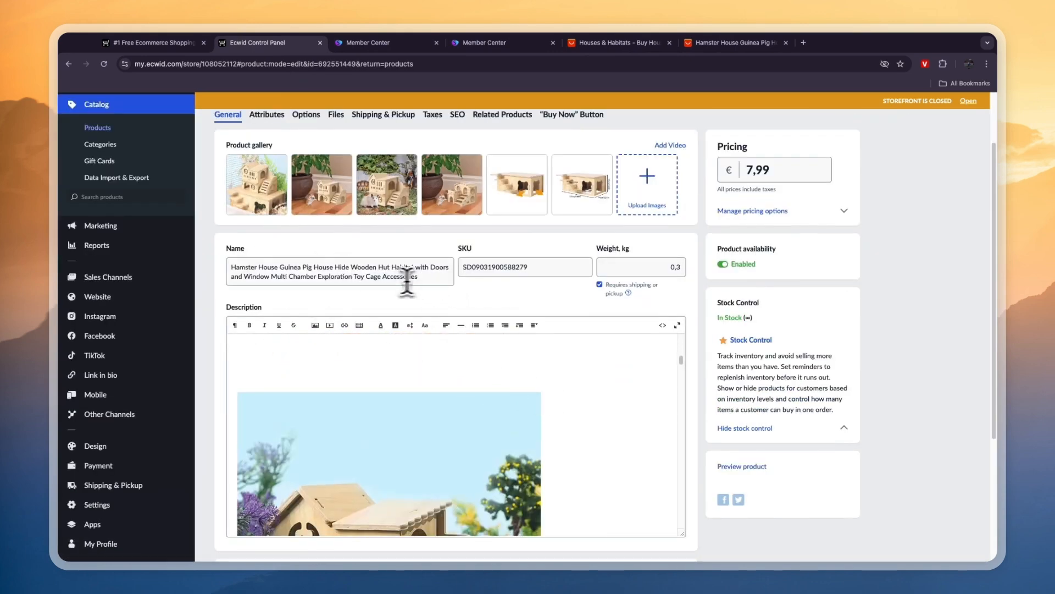
pyautogui.scroll(1, 546, 299)
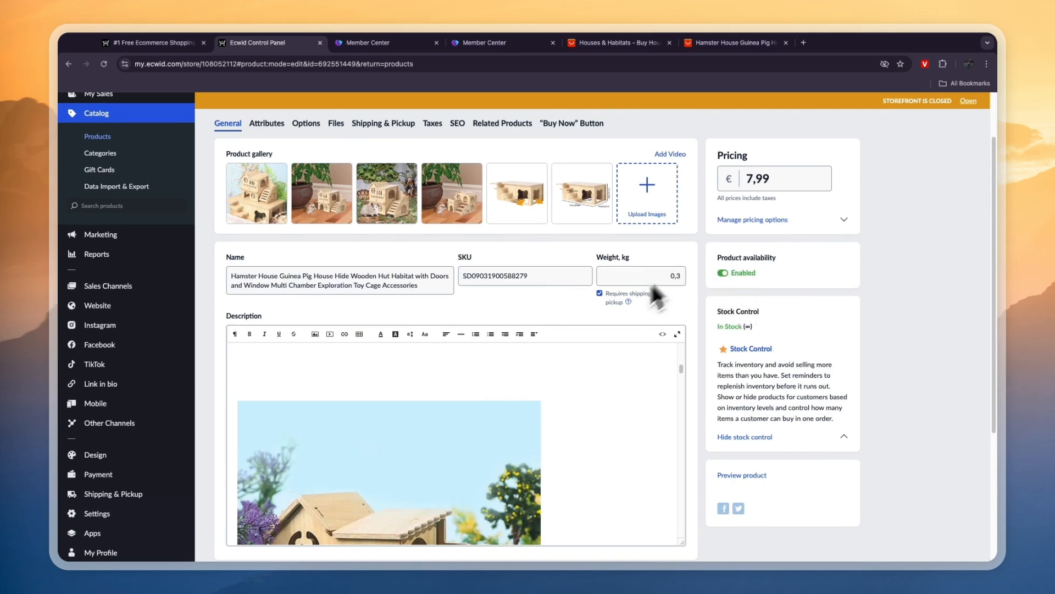
pyautogui.scroll(2, 536, 310)
# - Review the hamster house's shipping and pickup settings, including weight, shipping rates and product preparation time
pyautogui.click(368, 191)
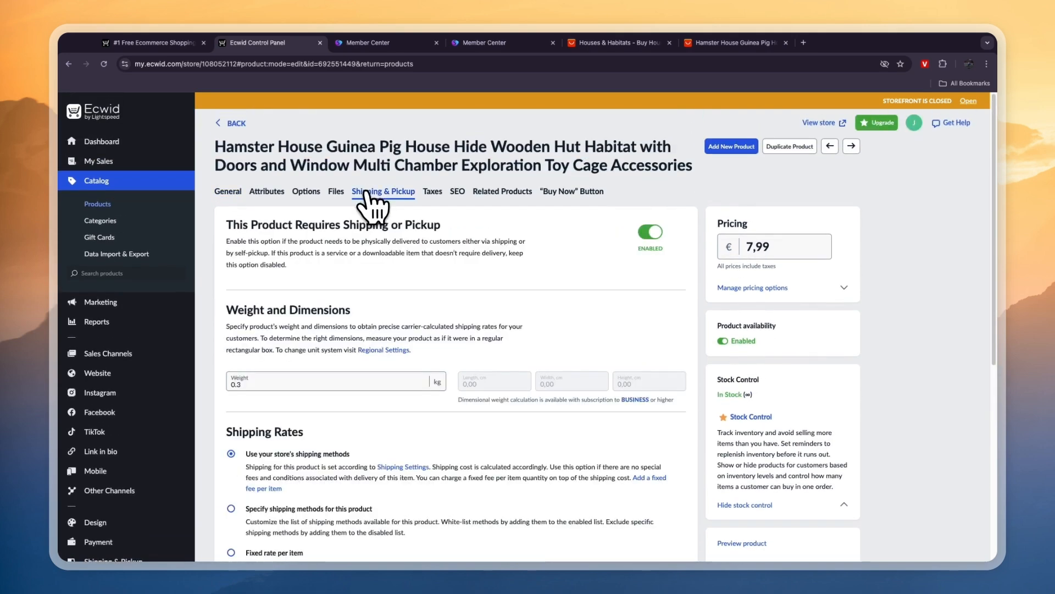
pyautogui.scroll(-2, 303, 360)
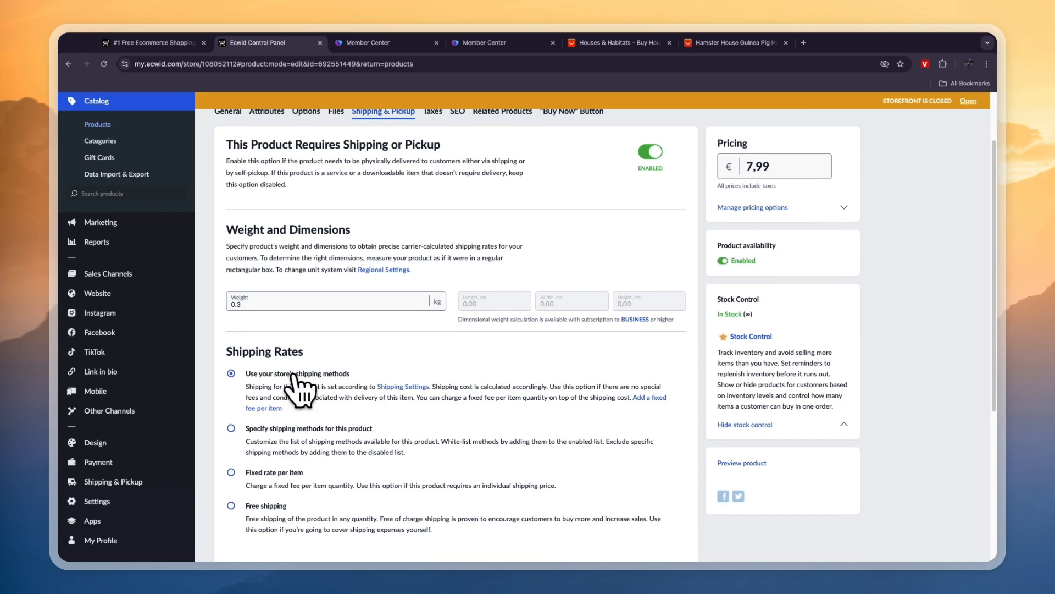
pyautogui.scroll(-5, 330, 385)
pyautogui.scroll(-2, 413, 377)
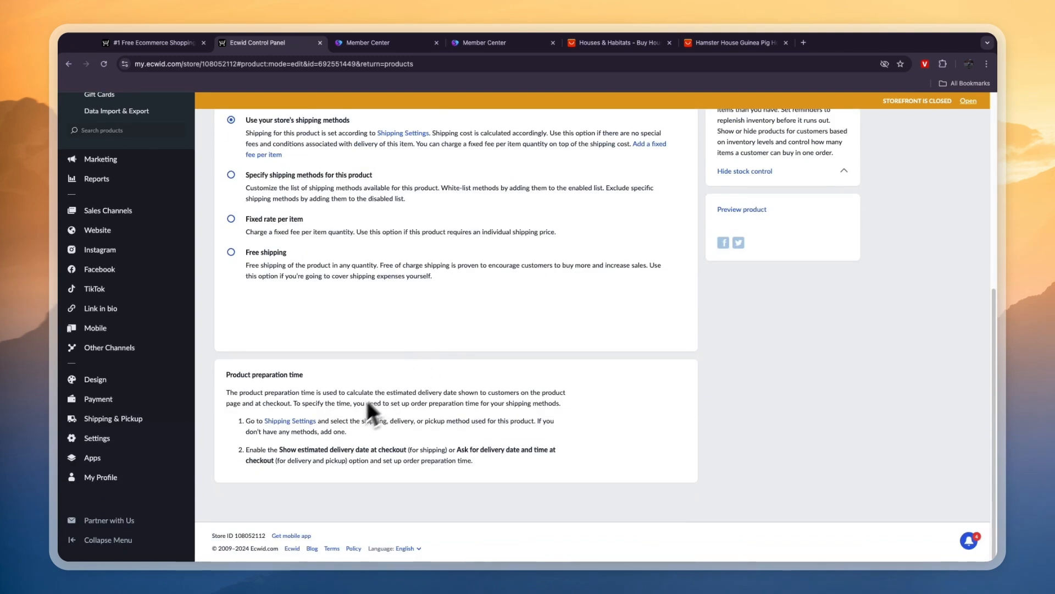
pyautogui.scroll(10, 360, 396)
# - Switch back to Sup Dropshipping, dismiss the listing confirmation, and view the store orders
pyautogui.click(492, 43)
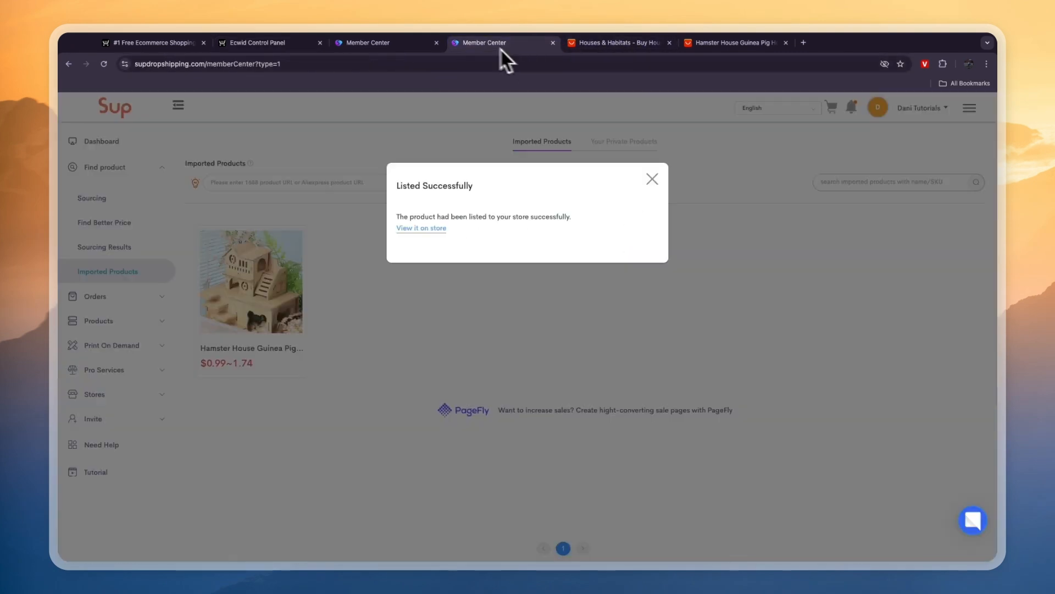
pyautogui.click(652, 177)
pyautogui.click(104, 296)
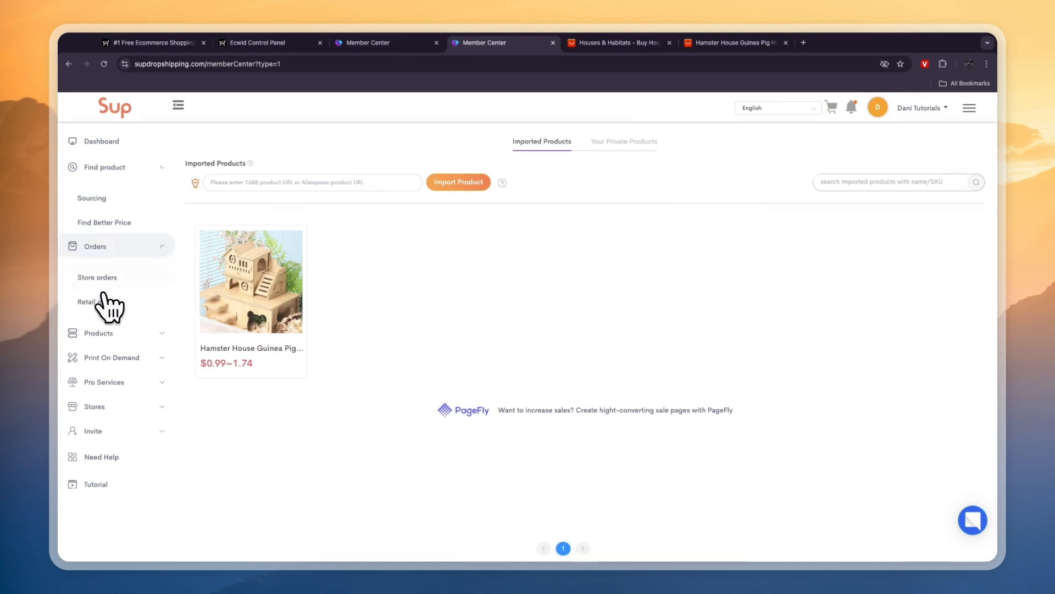
pyautogui.click(115, 223)
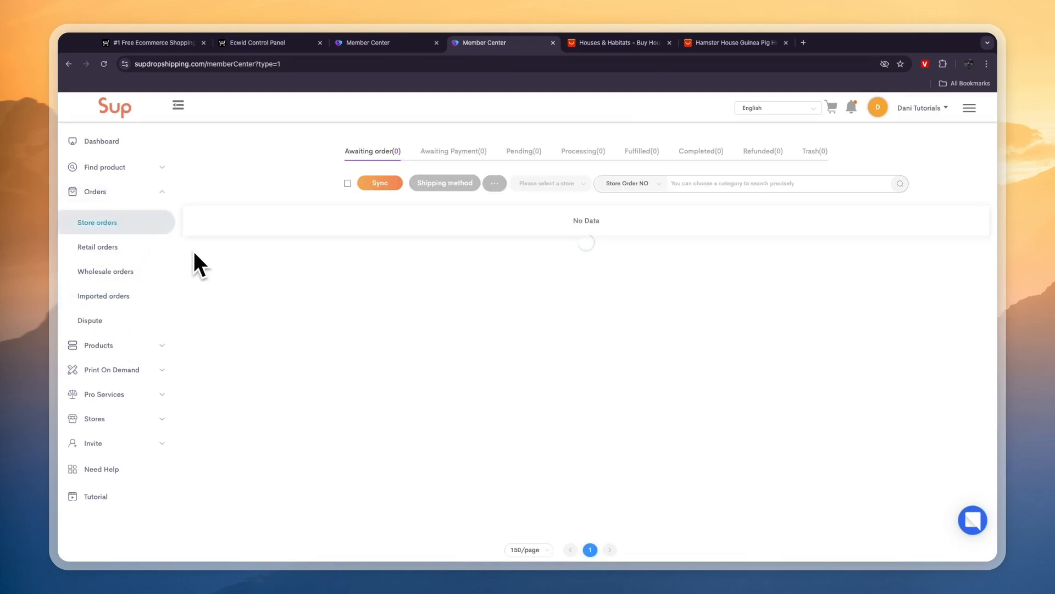